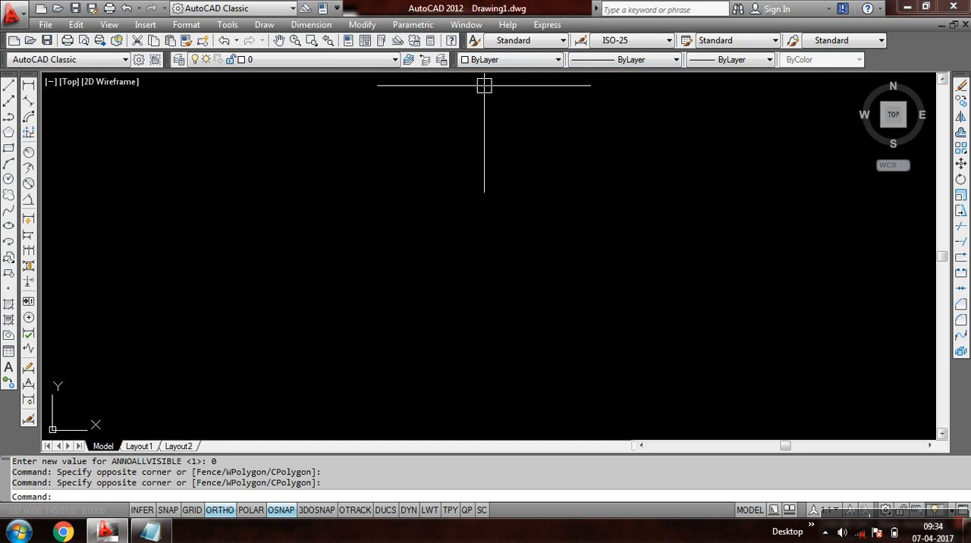
- Examine the available object colours and the linetypes that can be loaded from acadiso.lin, without changing anything
{"action": "left_click", "coordinate": [494, 60]}
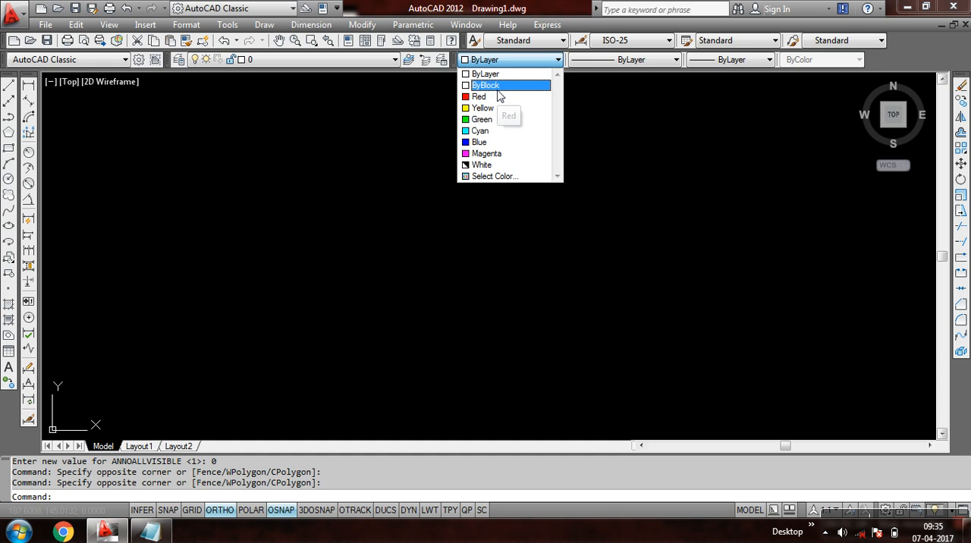
{"action": "left_click", "coordinate": [581, 117]}
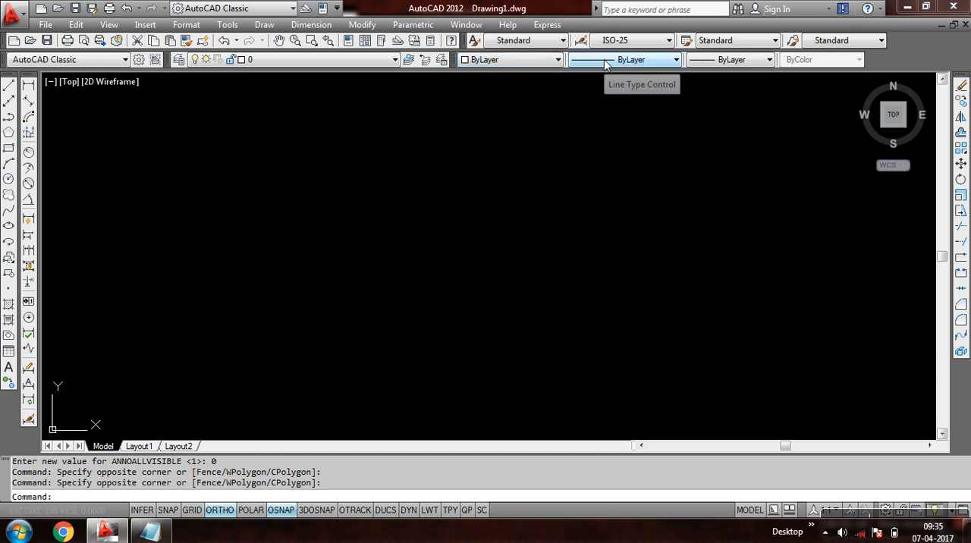
{"action": "left_click", "coordinate": [604, 67]}
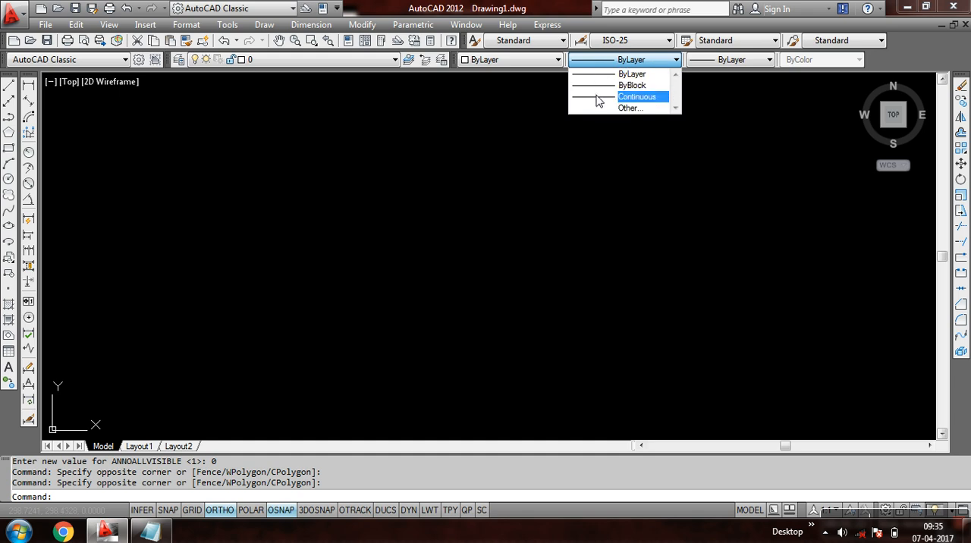
{"action": "left_click", "coordinate": [629, 109]}
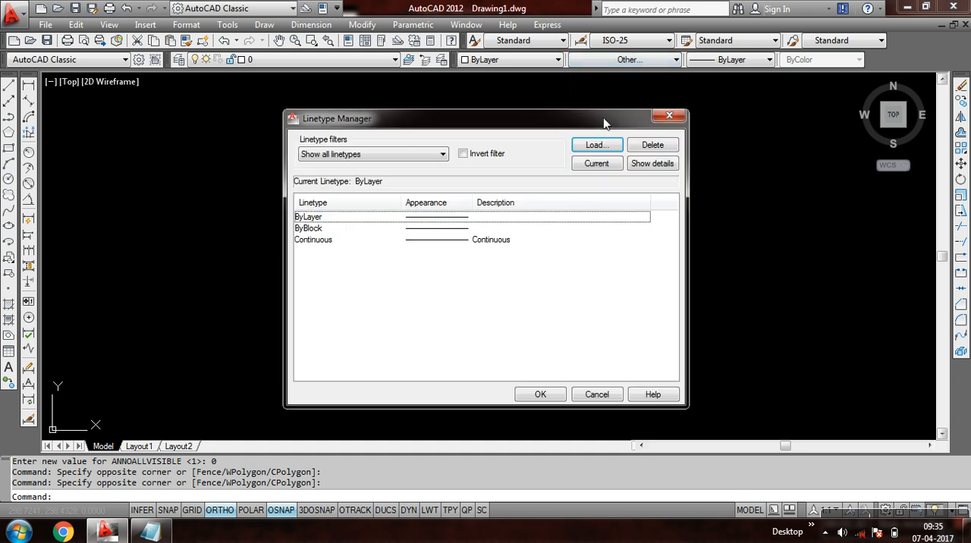
{"action": "left_click", "coordinate": [594, 145]}
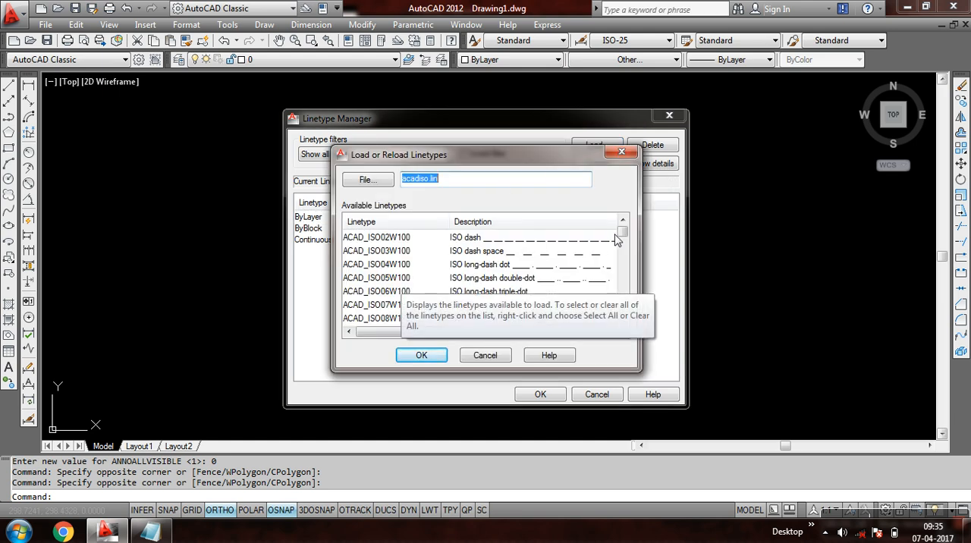
{"action": "left_click_drag", "start_coordinate": [622, 231], "coordinate": [595, 323]}
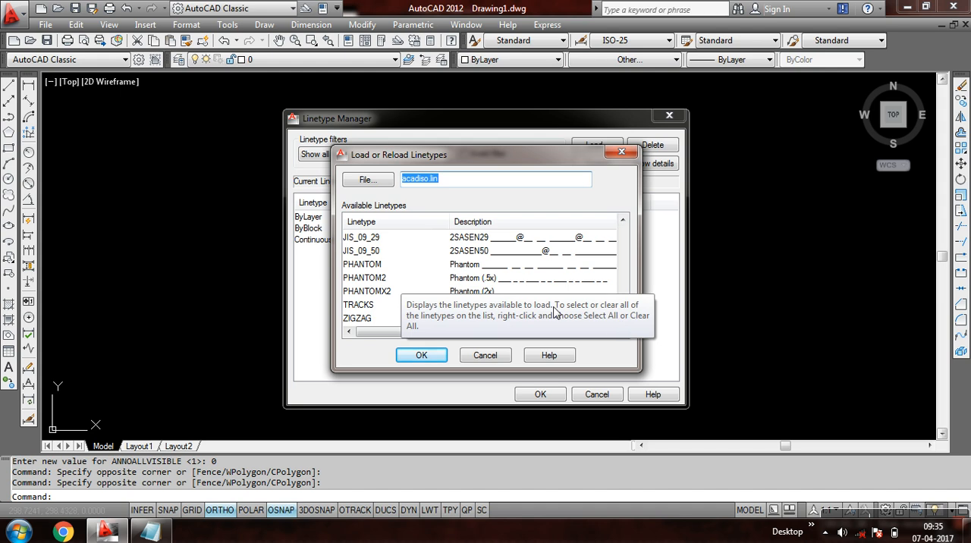
{"action": "left_click", "coordinate": [420, 355]}
{"action": "left_click", "coordinate": [529, 299]}
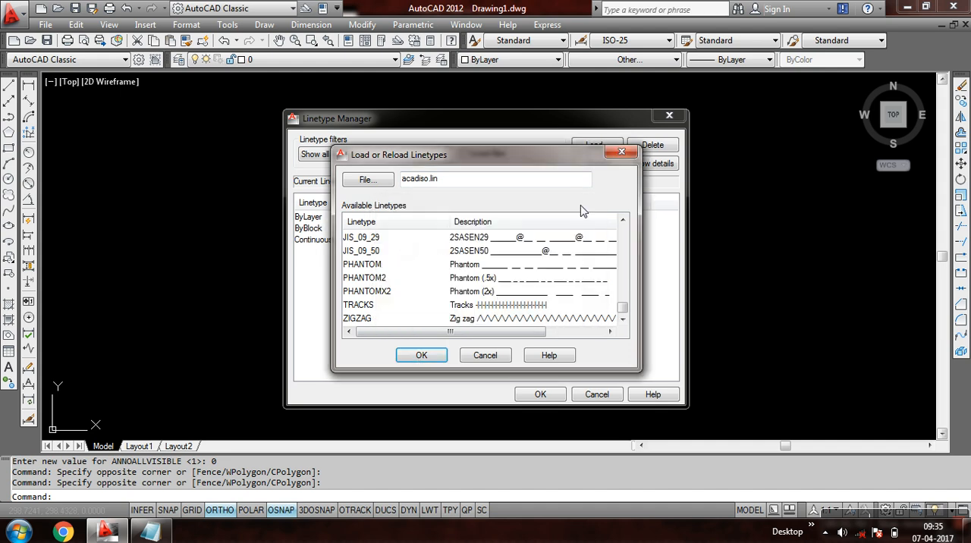
{"action": "left_click", "coordinate": [621, 152]}
{"action": "left_click", "coordinate": [666, 116]}
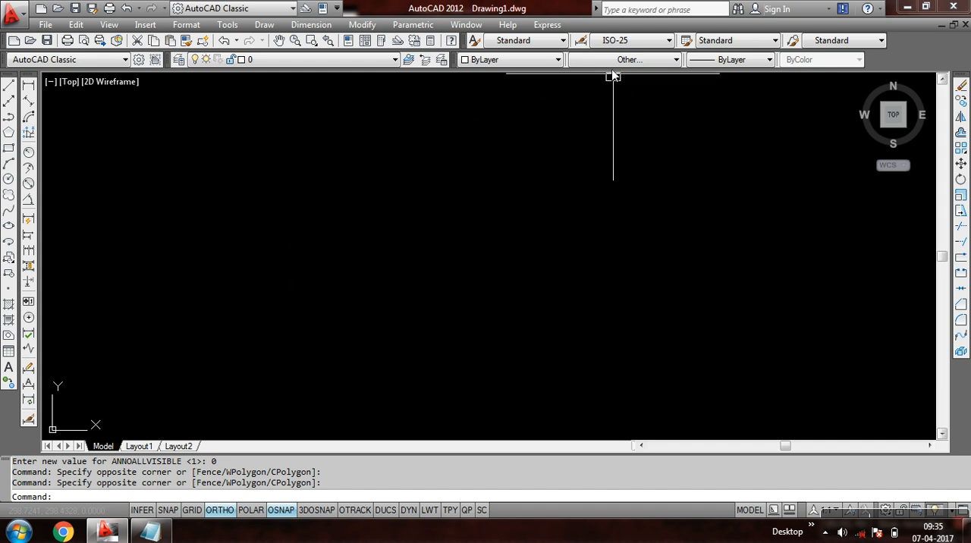
- Review the linetype, lineweight and colour choices for new objects, leaving all of them at ByLayer
{"action": "left_click", "coordinate": [619, 60]}
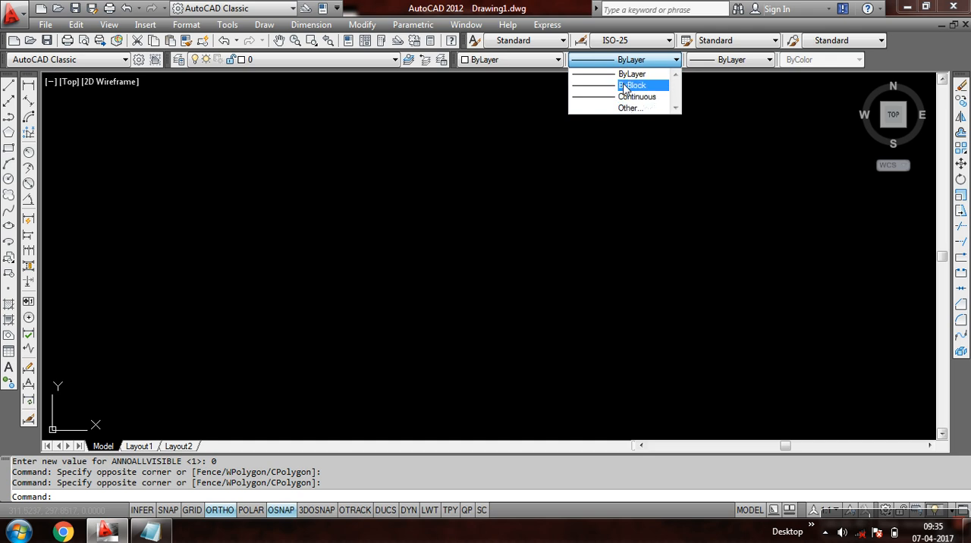
{"action": "left_click", "coordinate": [715, 100]}
{"action": "left_click", "coordinate": [727, 60]}
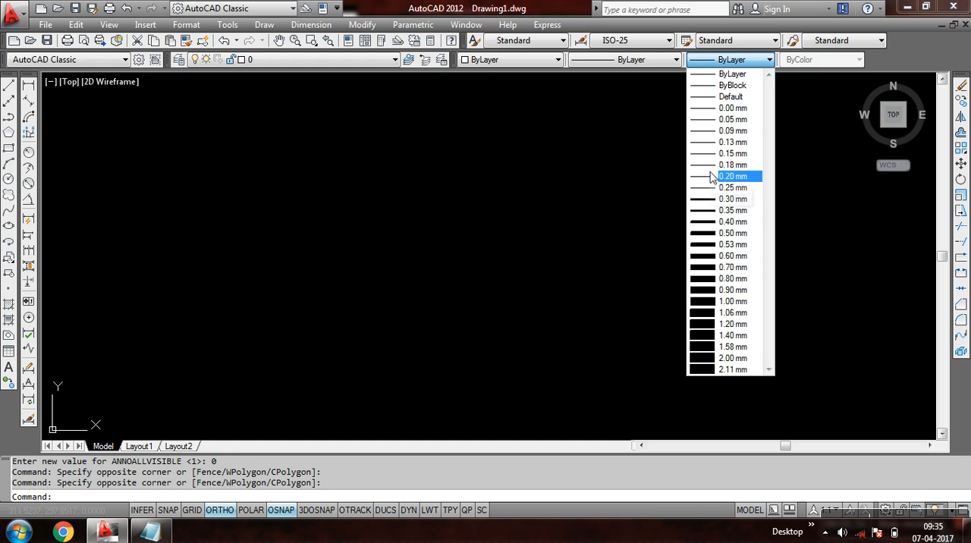
{"action": "left_click", "coordinate": [629, 160]}
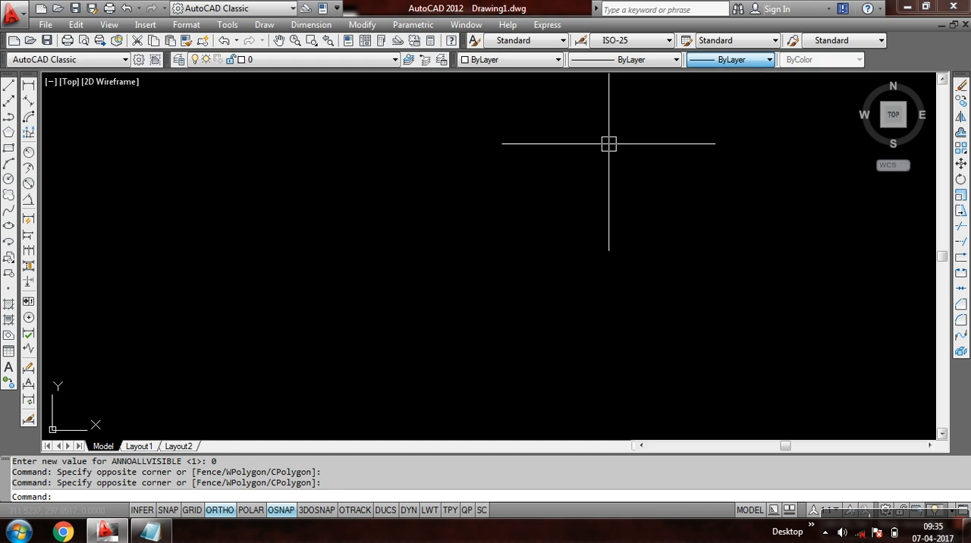
{"action": "left_click", "coordinate": [493, 60]}
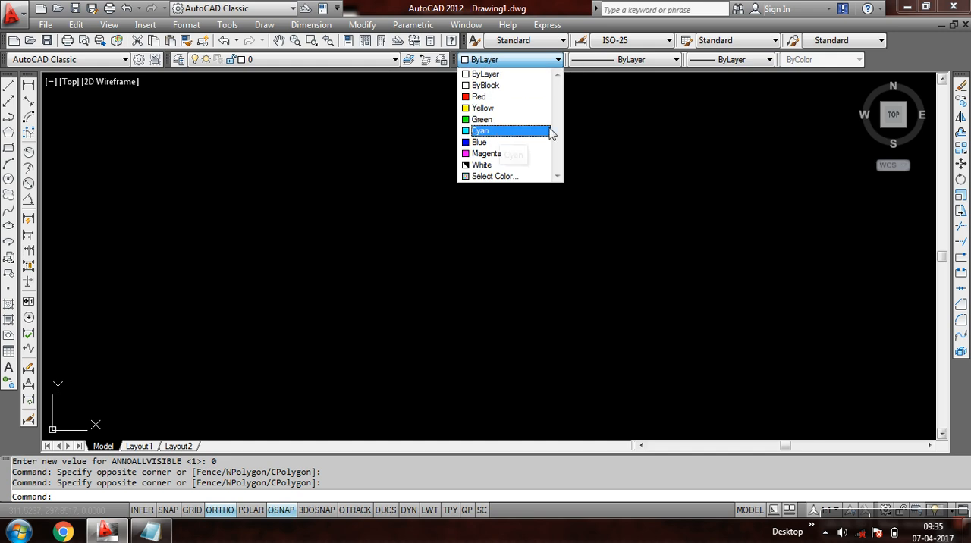
{"action": "left_click", "coordinate": [599, 112]}
{"action": "left_click", "coordinate": [629, 60]}
{"action": "left_click", "coordinate": [624, 159]}
{"action": "left_click", "coordinate": [705, 63]}
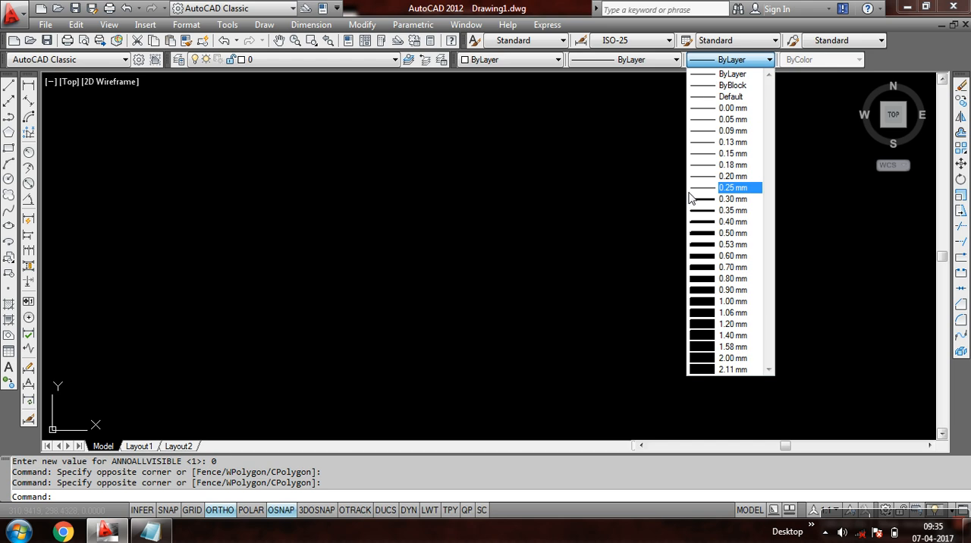
{"action": "left_click", "coordinate": [594, 178]}
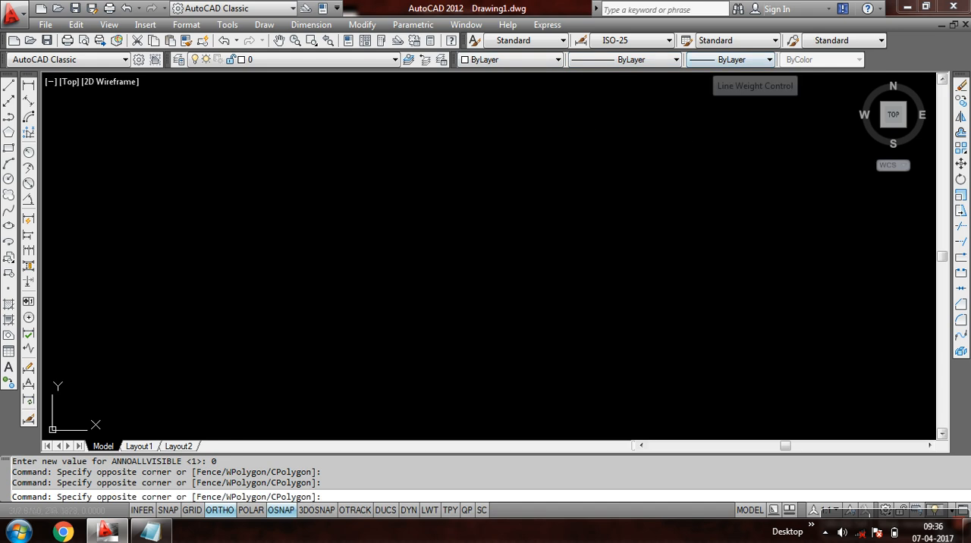
{"action": "left_click", "coordinate": [549, 173]}
{"action": "left_click", "coordinate": [396, 241]}
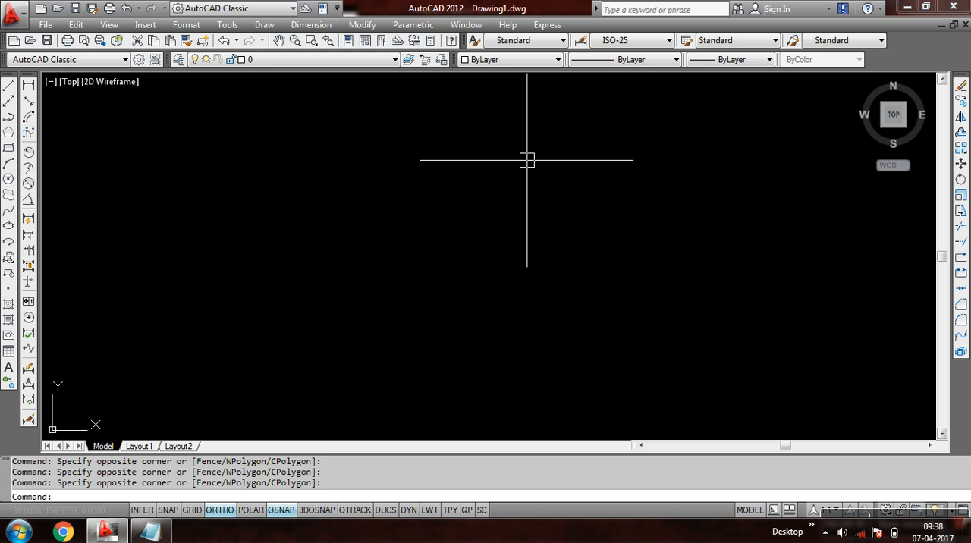
{"action": "left_click", "coordinate": [190, 26]}
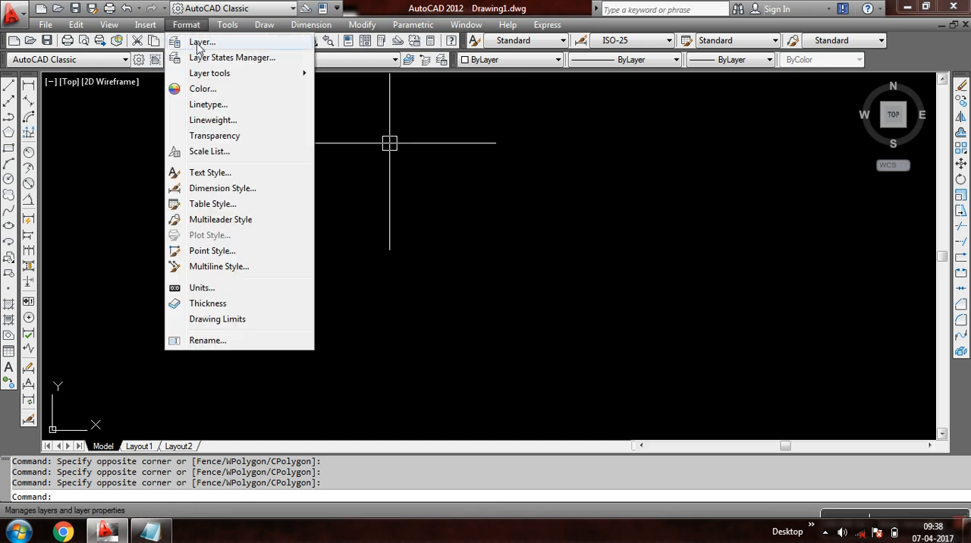
{"action": "left_click", "coordinate": [522, 180]}
{"action": "left_click", "coordinate": [458, 125]}
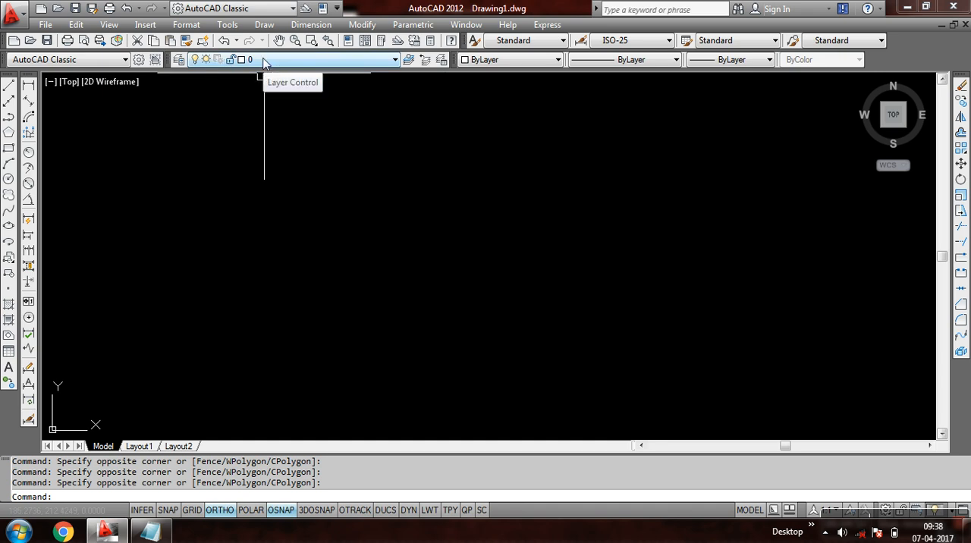
{"action": "left_click", "coordinate": [264, 62]}
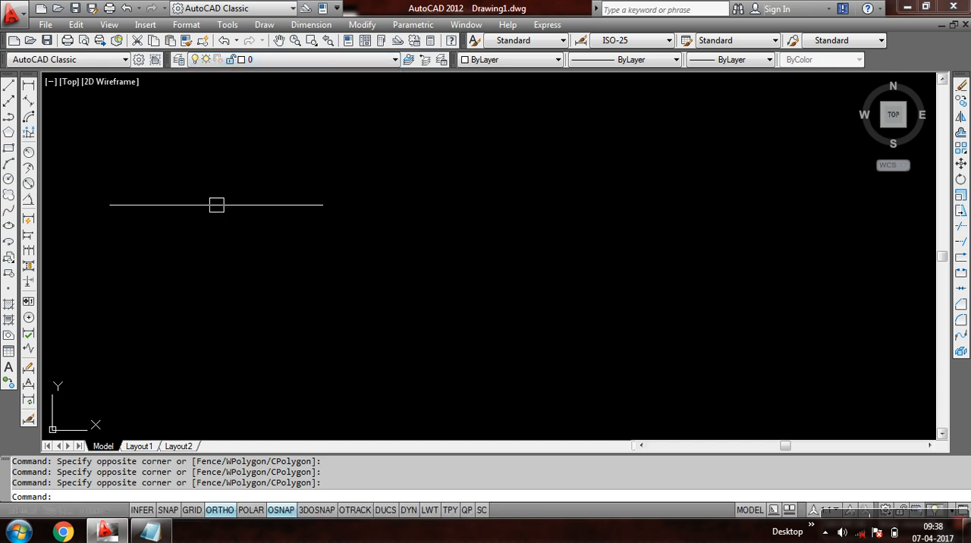
- Open the Layer Properties Manager with the LAYER command and close it again
{"action": "type", "text": "LAYEr"}
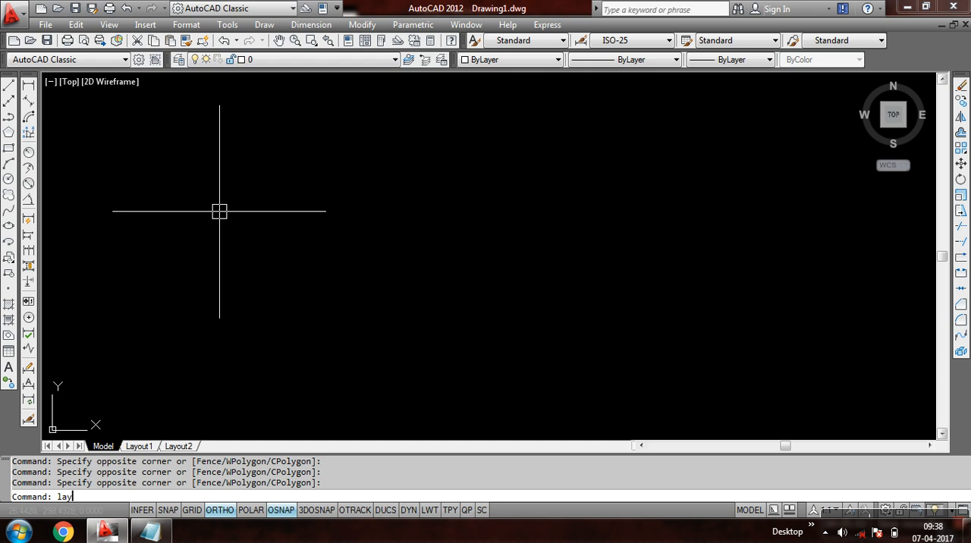
{"action": "key", "text": "Return"}
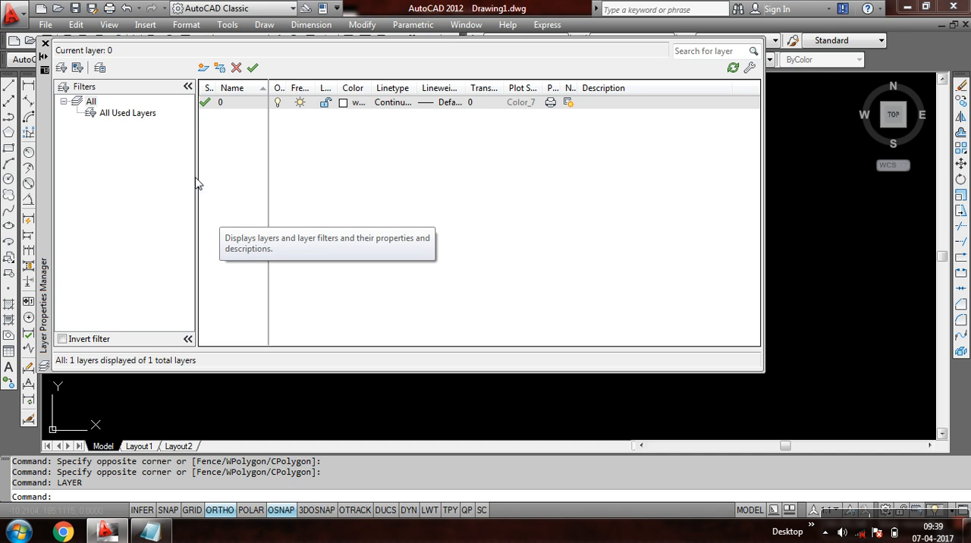
{"action": "left_click", "coordinate": [45, 44]}
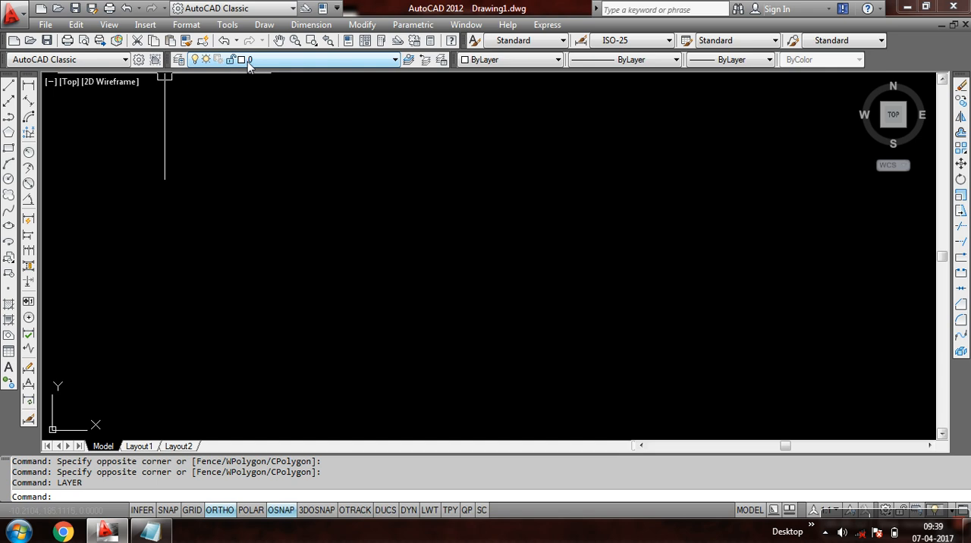
- Create a new layer named 1 in the Layer Properties Manager
{"action": "left_click", "coordinate": [179, 60]}
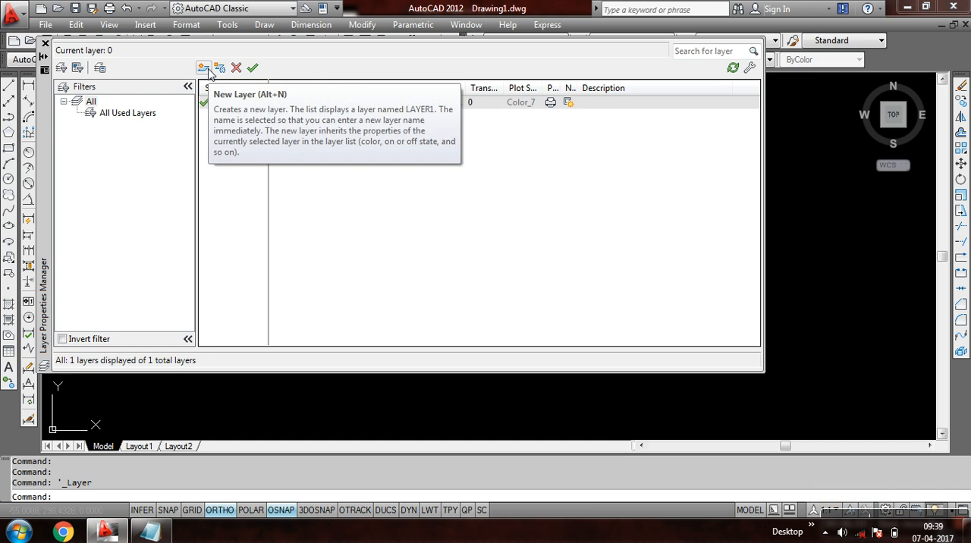
{"action": "left_click", "coordinate": [203, 68]}
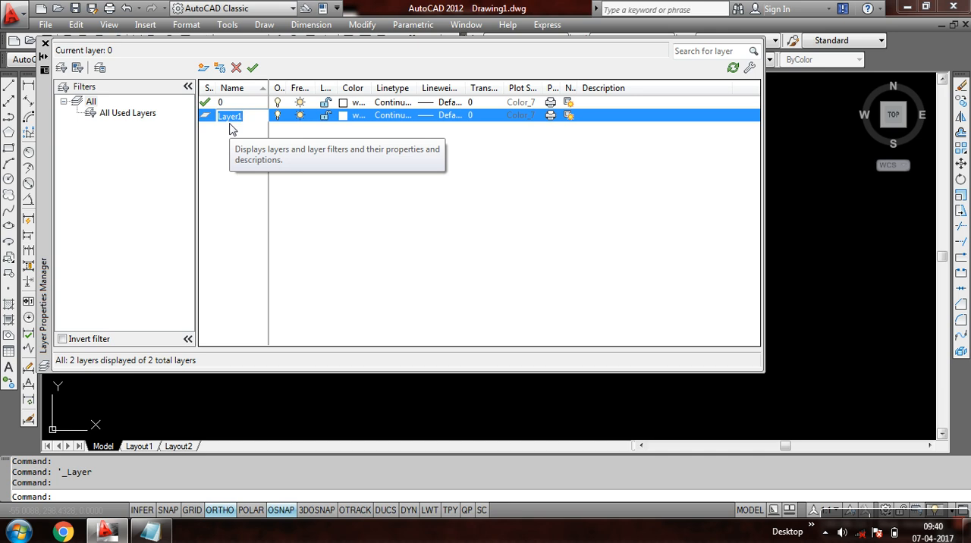
{"action": "type", "text": "c"}
{"action": "key", "text": "BackSpace"}
{"action": "type", "text": "1"}
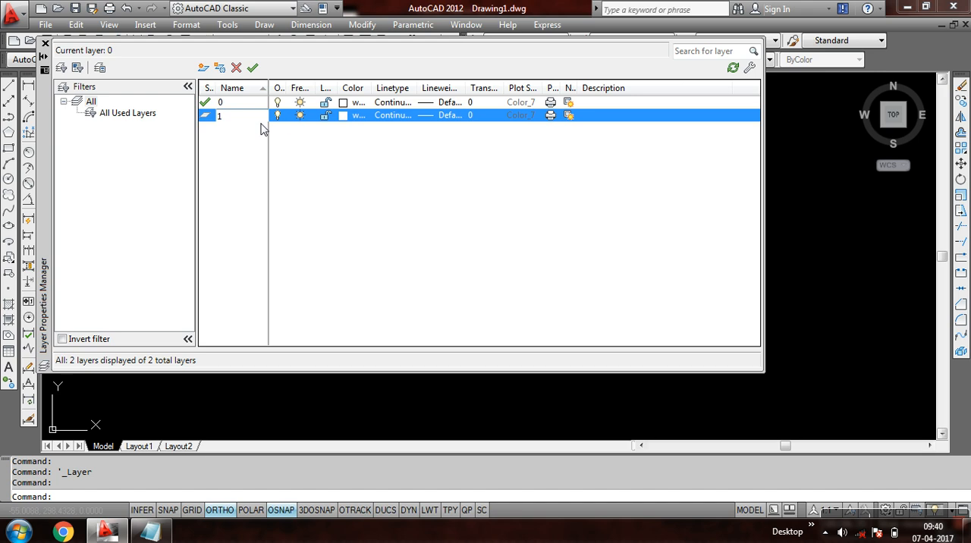
- Set the colour of layer 1 to index colour 210 (magenta)
{"action": "left_click", "coordinate": [344, 119]}
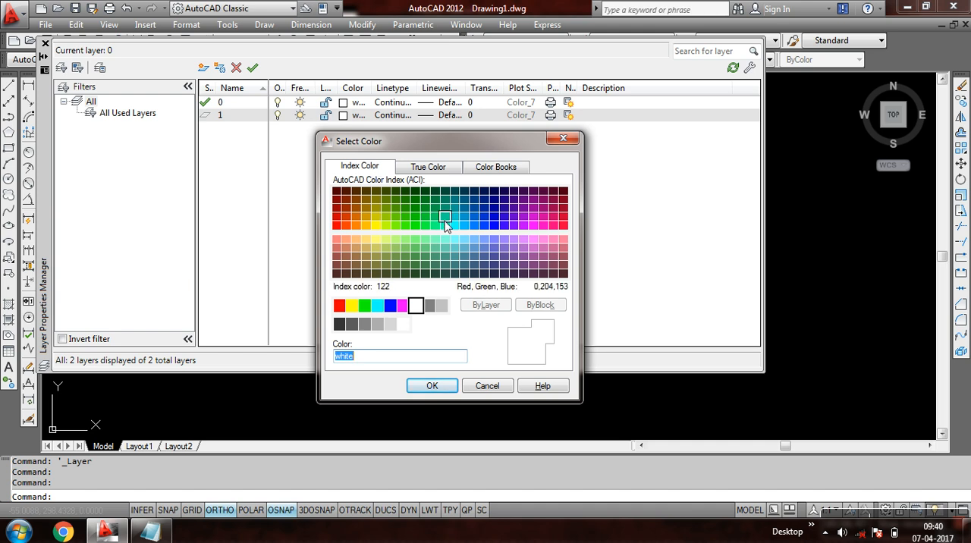
{"action": "left_click", "coordinate": [536, 228]}
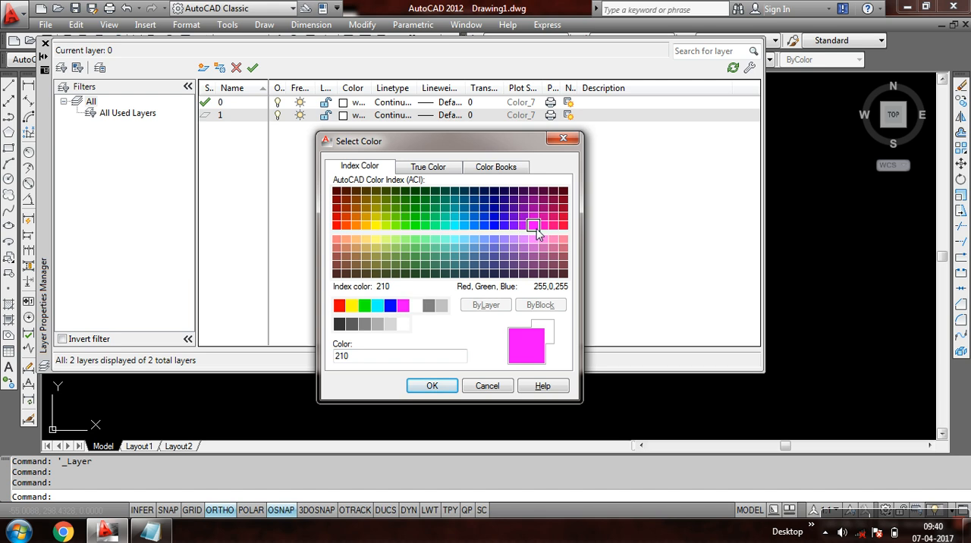
{"action": "left_click", "coordinate": [430, 388]}
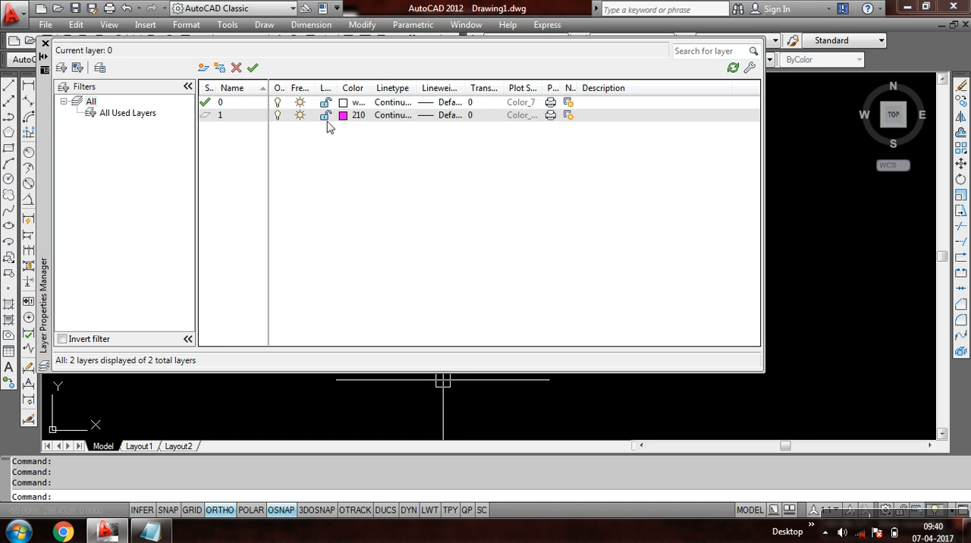
- Load the HIDDEN2 linetype from acadiso.lin and assign it to layer 1
{"action": "left_click", "coordinate": [394, 123]}
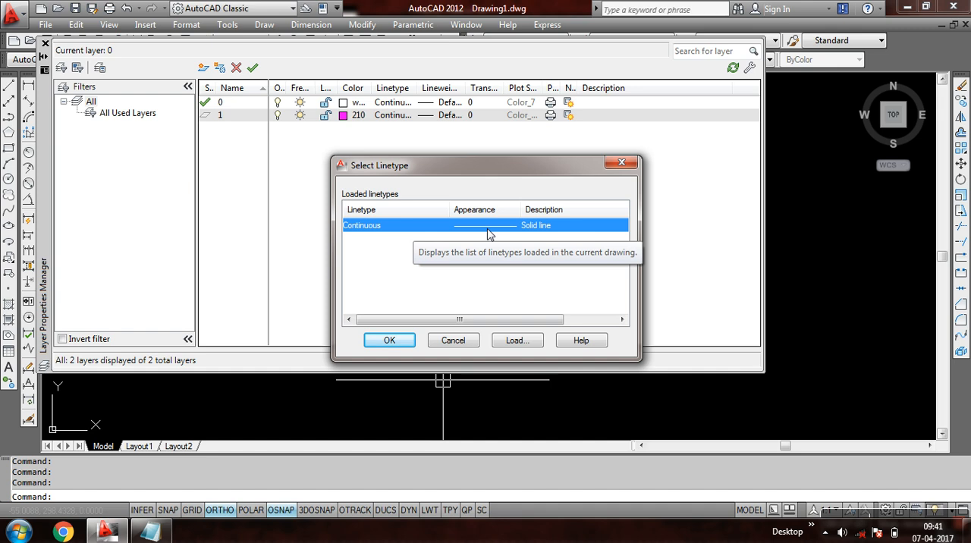
{"action": "left_click", "coordinate": [517, 340]}
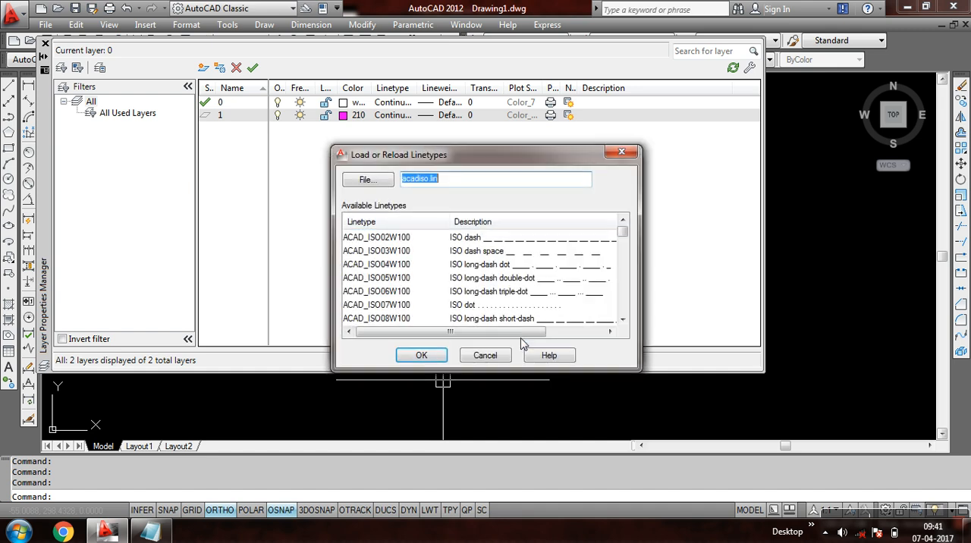
{"action": "left_click_drag", "start_coordinate": [623, 233], "coordinate": [624, 258]}
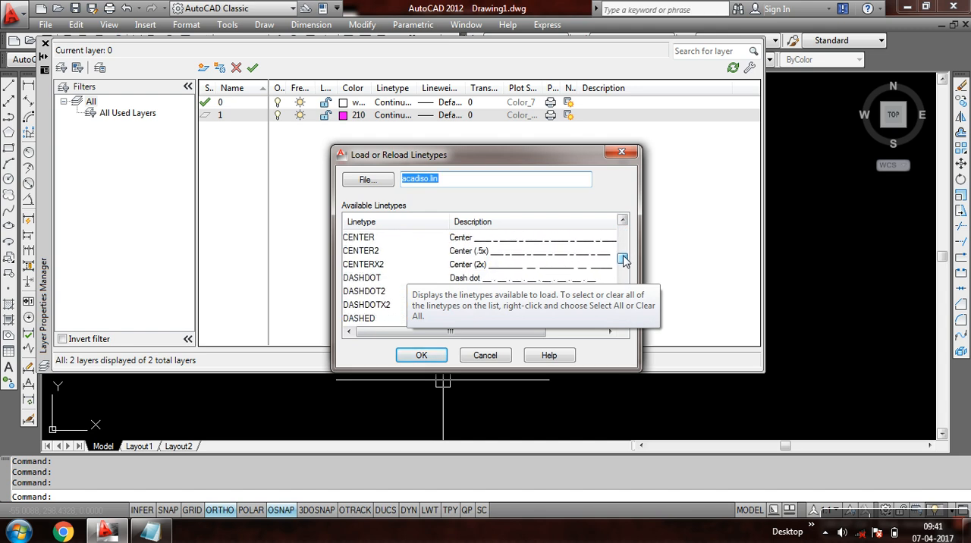
{"action": "left_click", "coordinate": [378, 252]}
{"action": "left_click_drag", "start_coordinate": [624, 262], "coordinate": [619, 290]}
{"action": "left_click", "coordinate": [364, 252]}
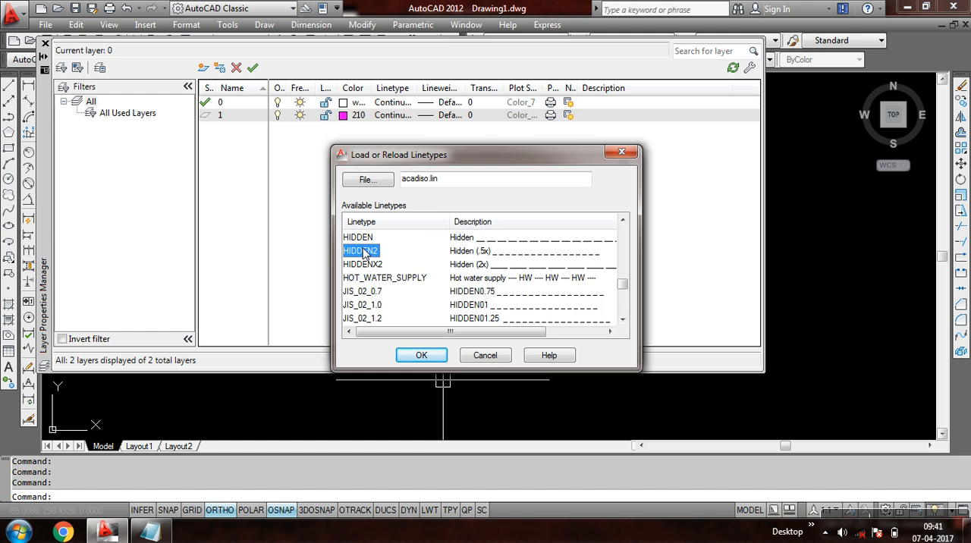
{"action": "left_click", "coordinate": [426, 355]}
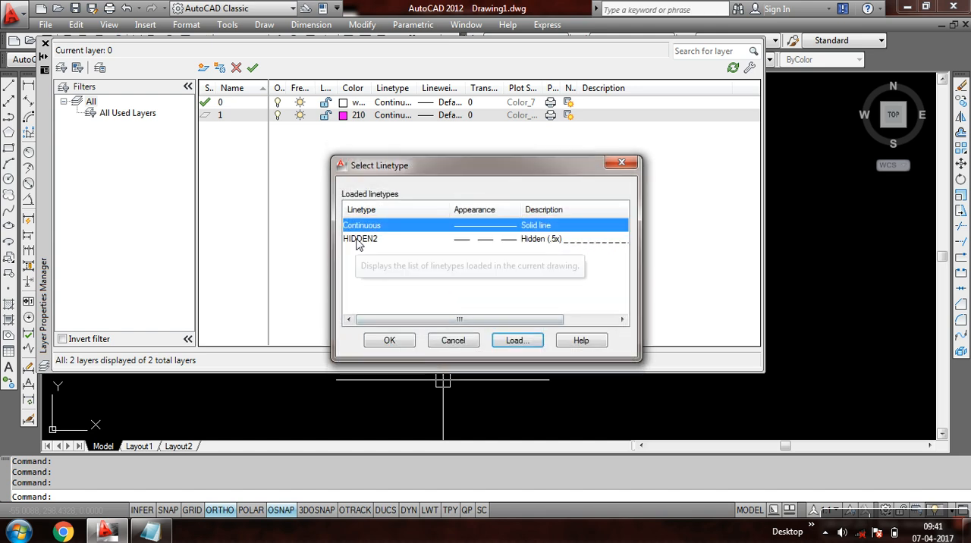
{"action": "left_click", "coordinate": [359, 239]}
{"action": "left_click", "coordinate": [388, 339]}
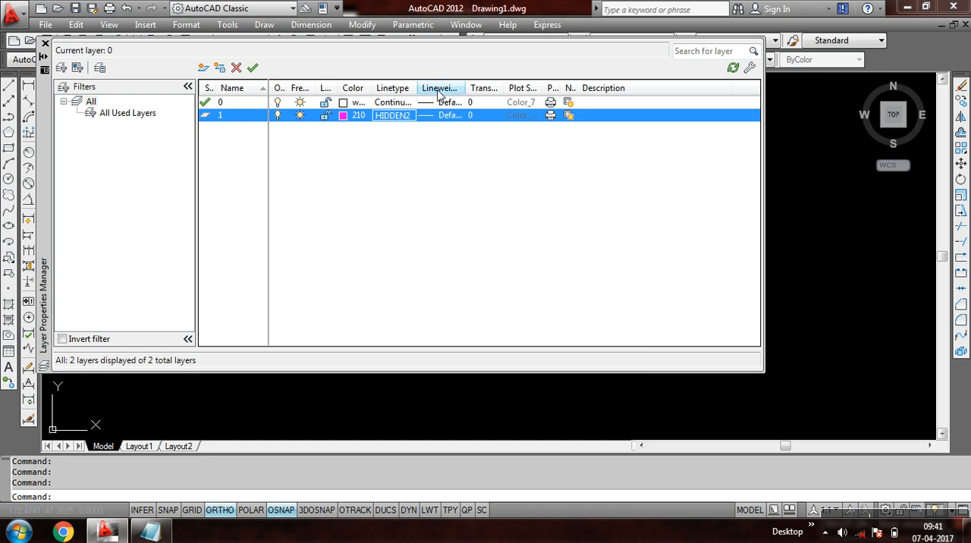
- Set the lineweight of layer 1 to 0.30 mm
{"action": "left_click", "coordinate": [446, 115]}
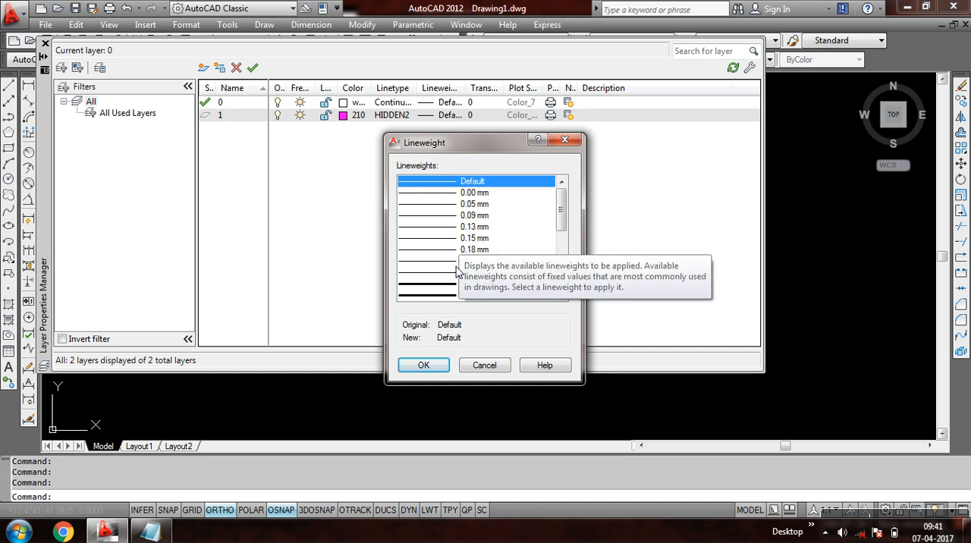
{"action": "left_click", "coordinate": [441, 284]}
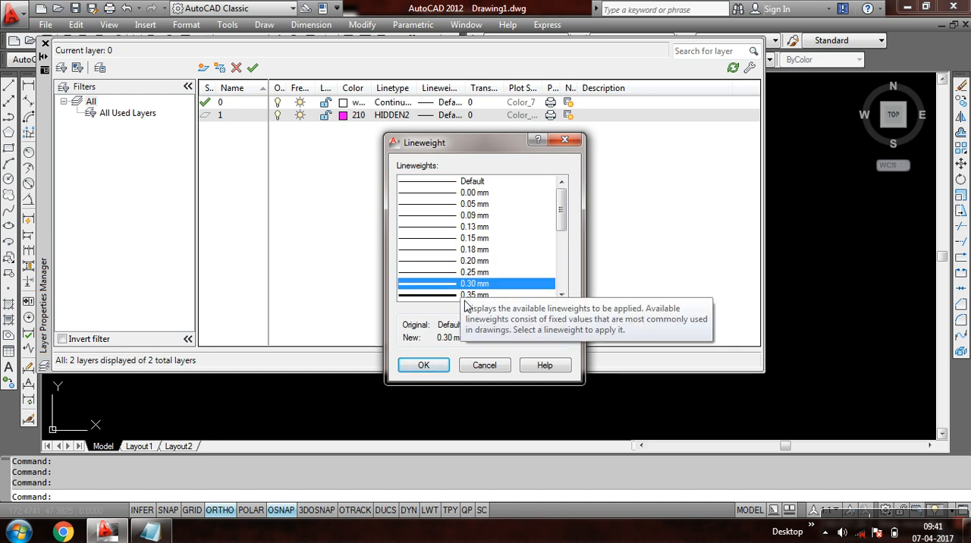
{"action": "left_click", "coordinate": [431, 367]}
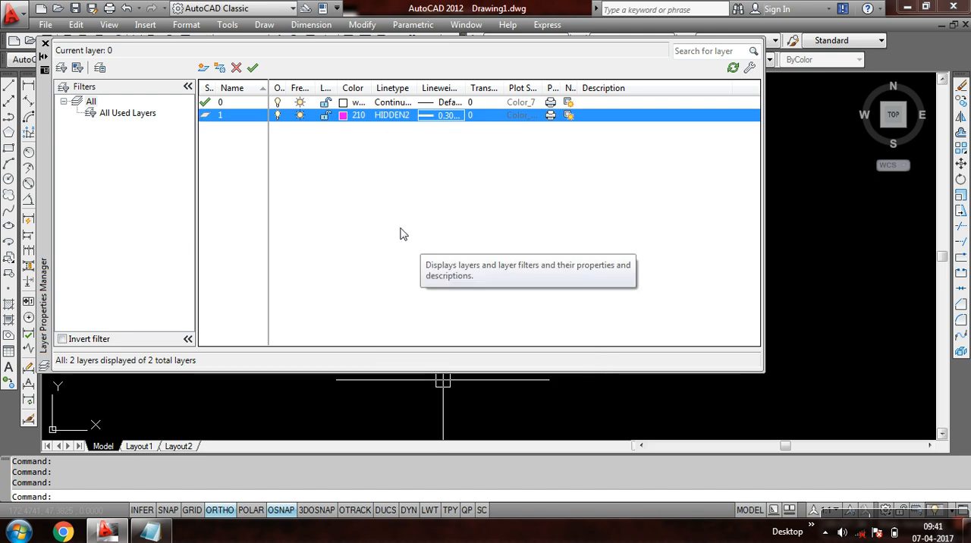
- Create a new layer named 2 and set its colour to index colour 82 (green)
{"action": "left_click", "coordinate": [203, 67]}
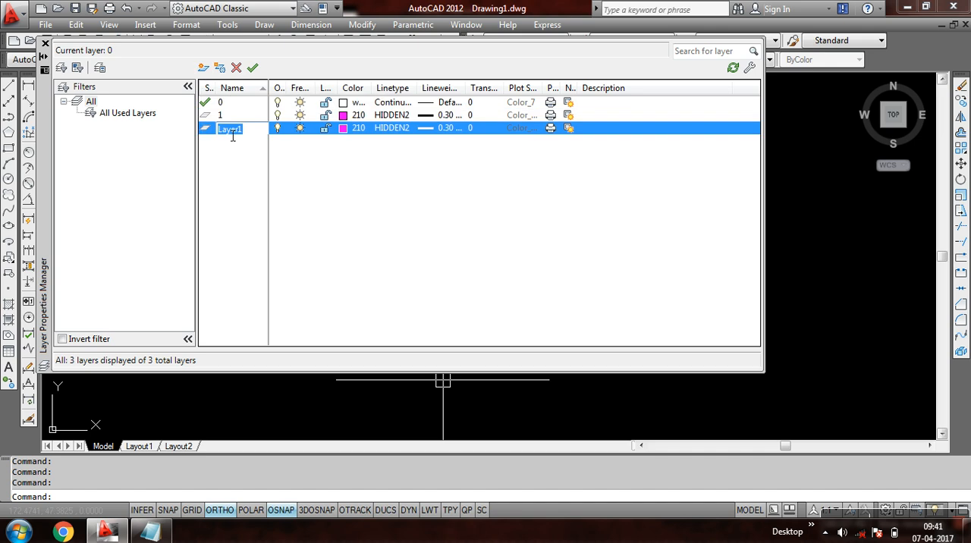
{"action": "type", "text": "2"}
{"action": "left_click", "coordinate": [344, 129]}
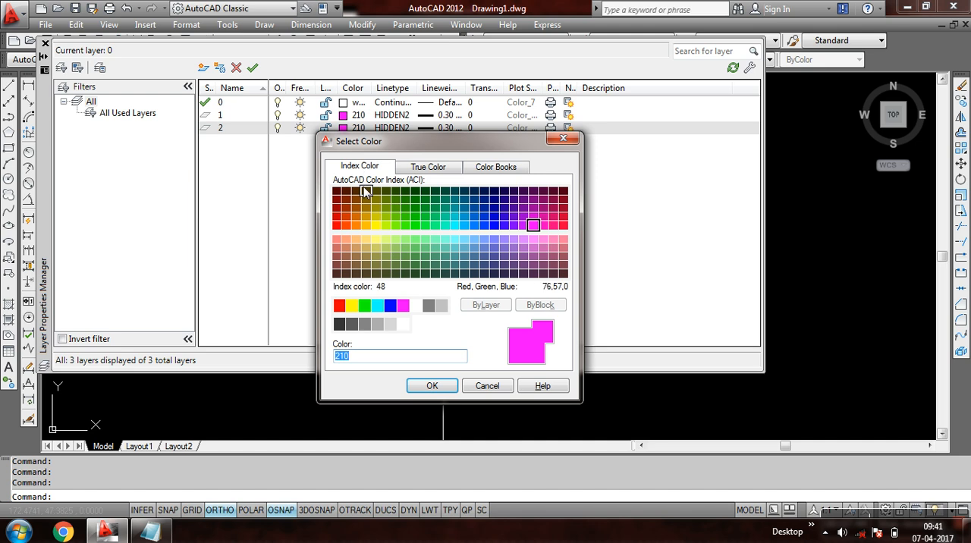
{"action": "left_click", "coordinate": [408, 220]}
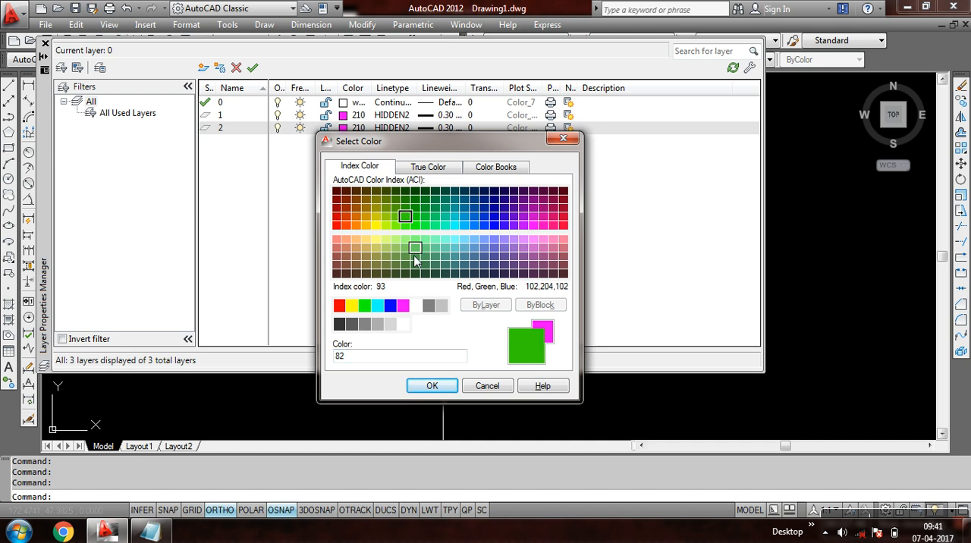
{"action": "left_click", "coordinate": [427, 385]}
- Set the linetype of layer 2 to Continuous and its lineweight to 0.60 mm
{"action": "left_click", "coordinate": [391, 129]}
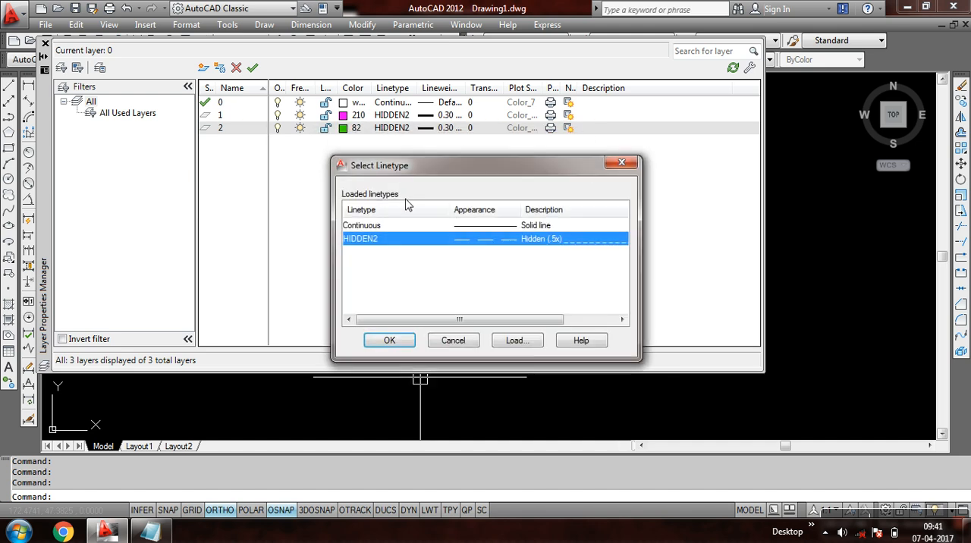
{"action": "left_click", "coordinate": [391, 226]}
{"action": "left_click", "coordinate": [389, 340]}
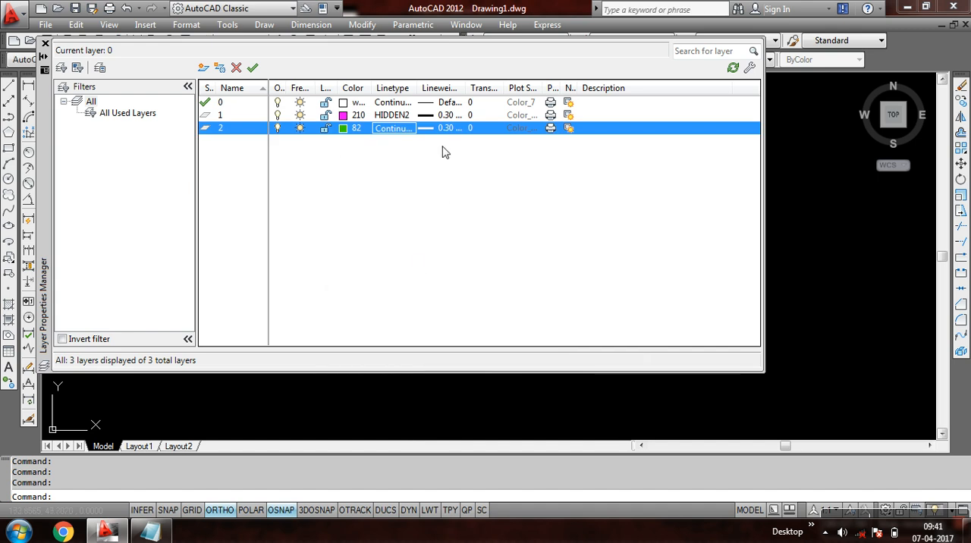
{"action": "left_click", "coordinate": [444, 131]}
{"action": "scroll", "coordinate": [562, 218], "scroll_direction": "down", "scroll_amount": 2}
{"action": "scroll", "coordinate": [562, 219], "scroll_direction": "down", "scroll_amount": 2}
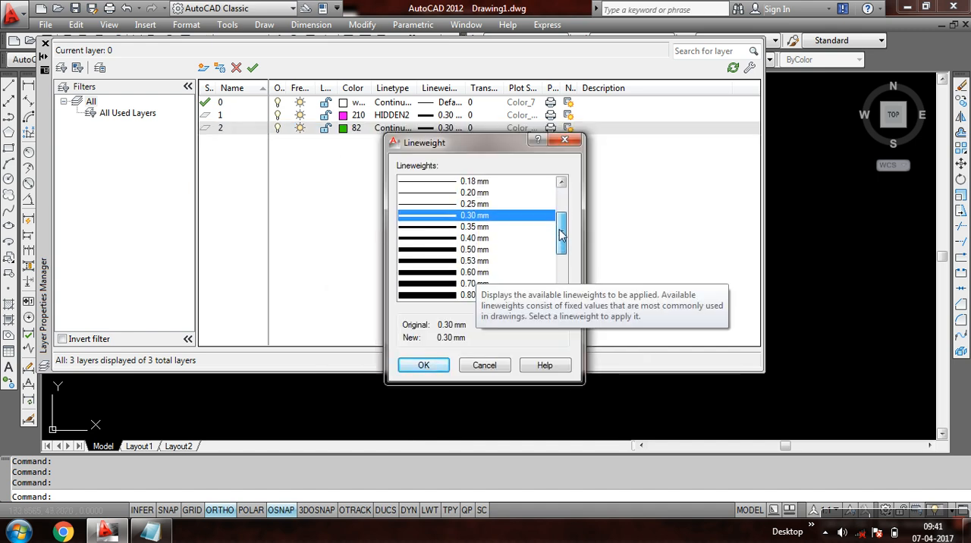
{"action": "left_click", "coordinate": [474, 271]}
{"action": "left_click", "coordinate": [434, 366]}
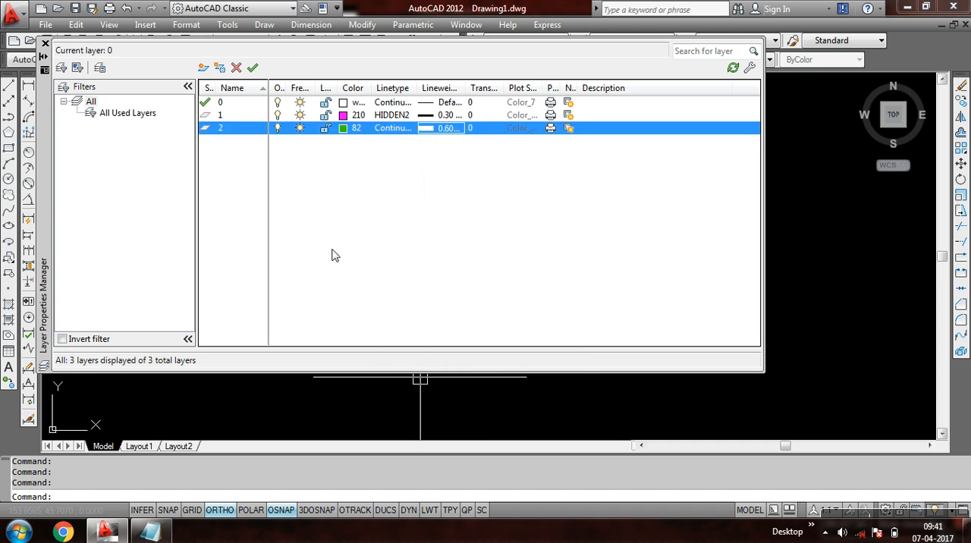
- Create a new layer named 3 and pick index colour 31 (light orange) for it
{"action": "left_click", "coordinate": [203, 68]}
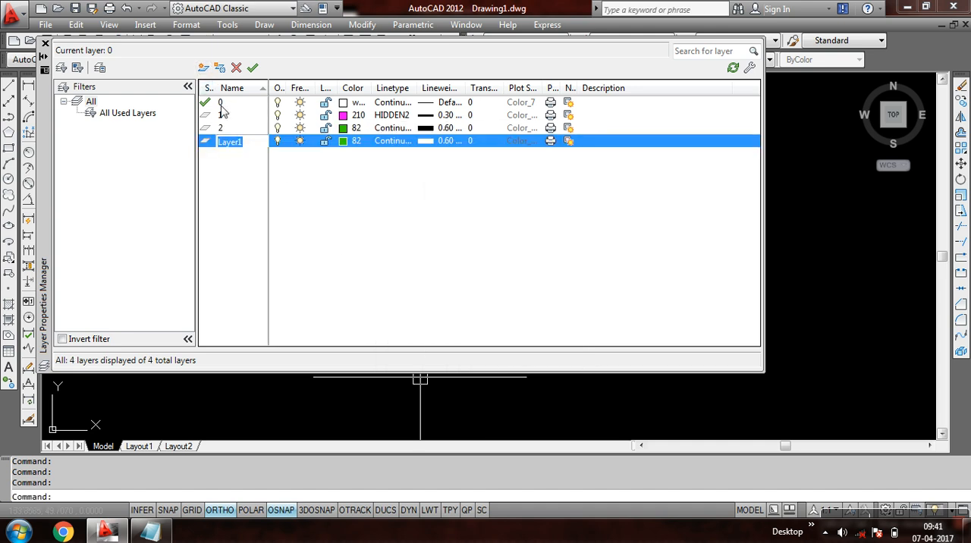
{"action": "type", "text": "3"}
{"action": "left_click", "coordinate": [357, 143]}
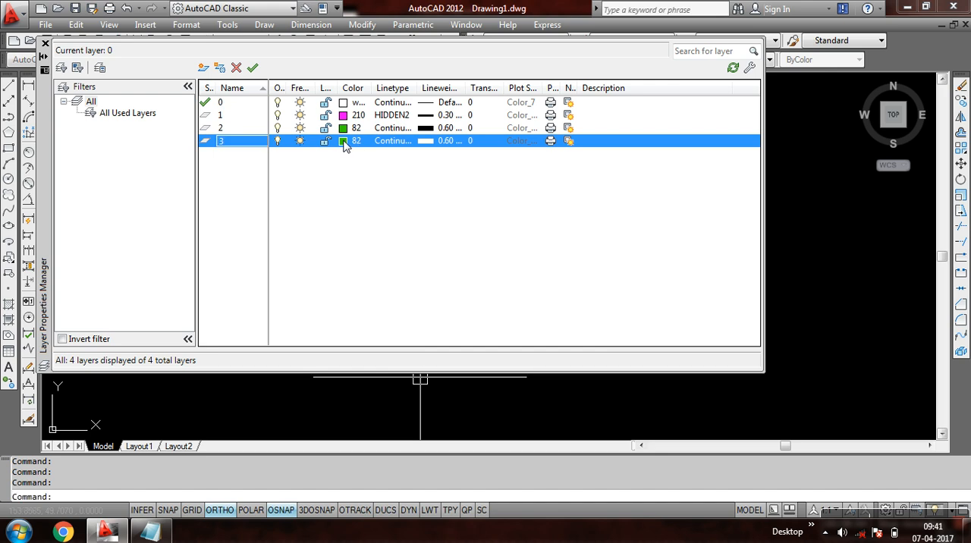
{"action": "left_click", "coordinate": [356, 241]}
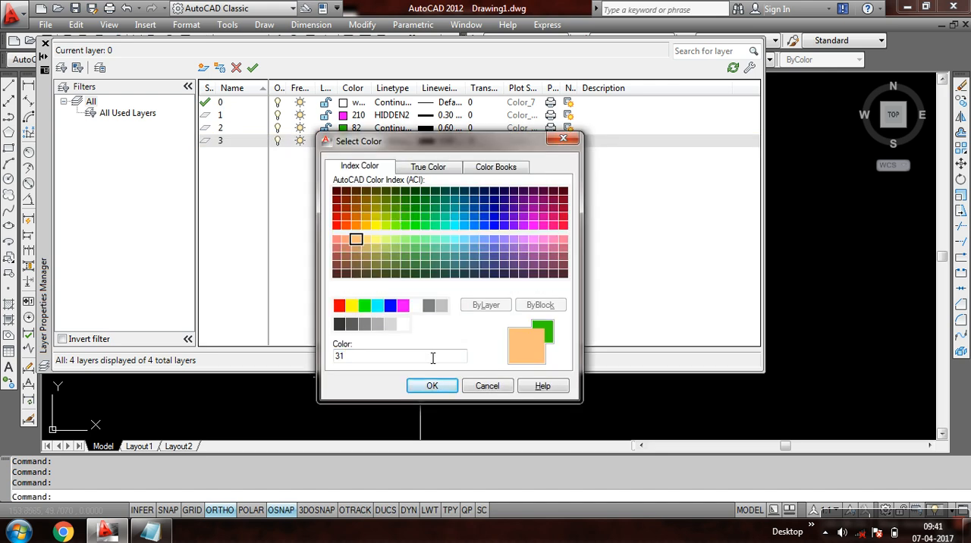
- Look through the colour systems and assign layer 3 a light pink true colour using the HSL model
{"action": "left_click", "coordinate": [429, 169]}
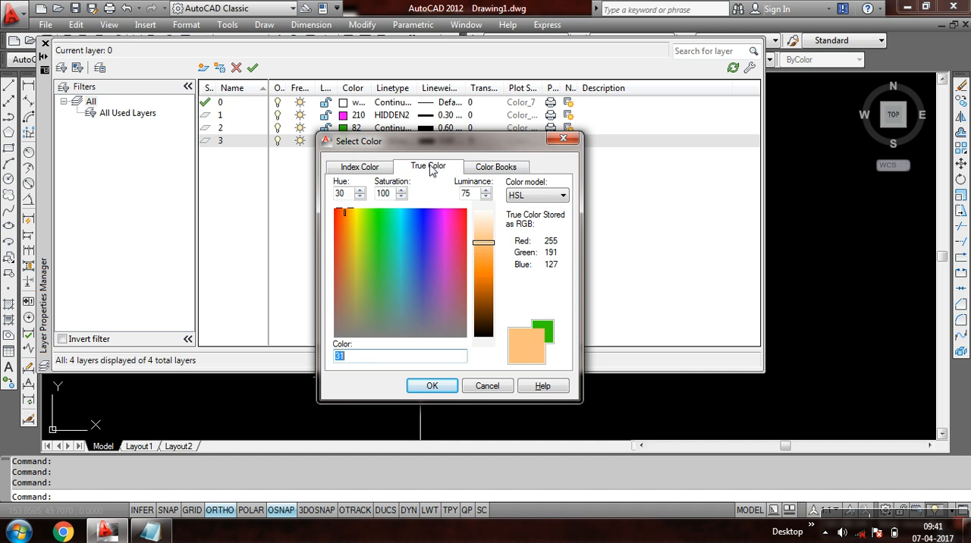
{"action": "left_click", "coordinate": [486, 169]}
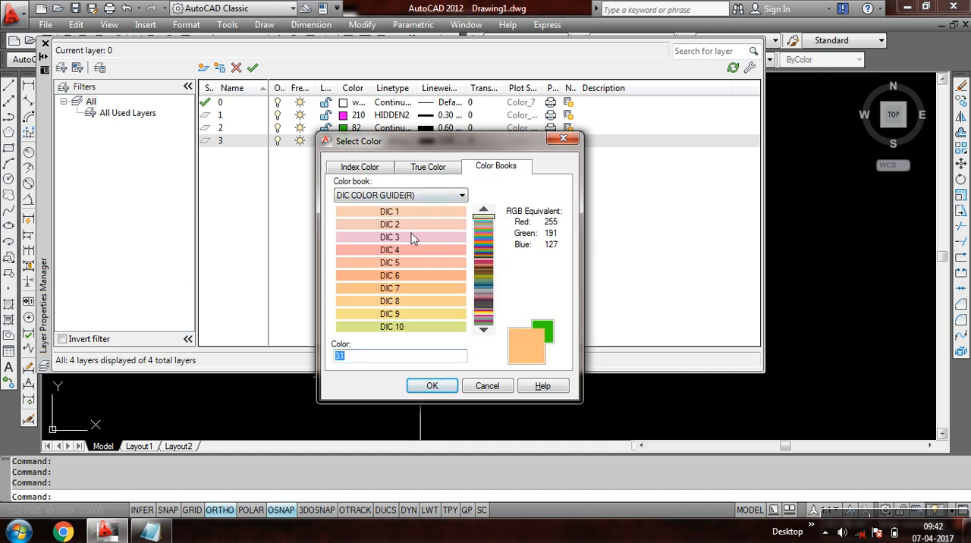
{"action": "left_click", "coordinate": [430, 168]}
{"action": "left_click", "coordinate": [362, 168]}
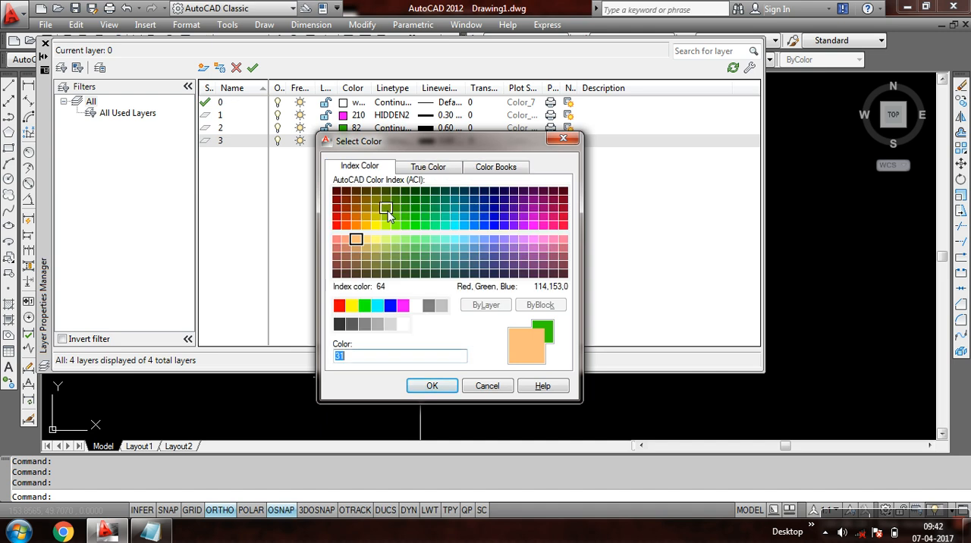
{"action": "left_click", "coordinate": [430, 167]}
{"action": "left_click_drag", "start_coordinate": [484, 241], "coordinate": [412, 250]}
{"action": "left_click_drag", "start_coordinate": [483, 306], "coordinate": [483, 249]}
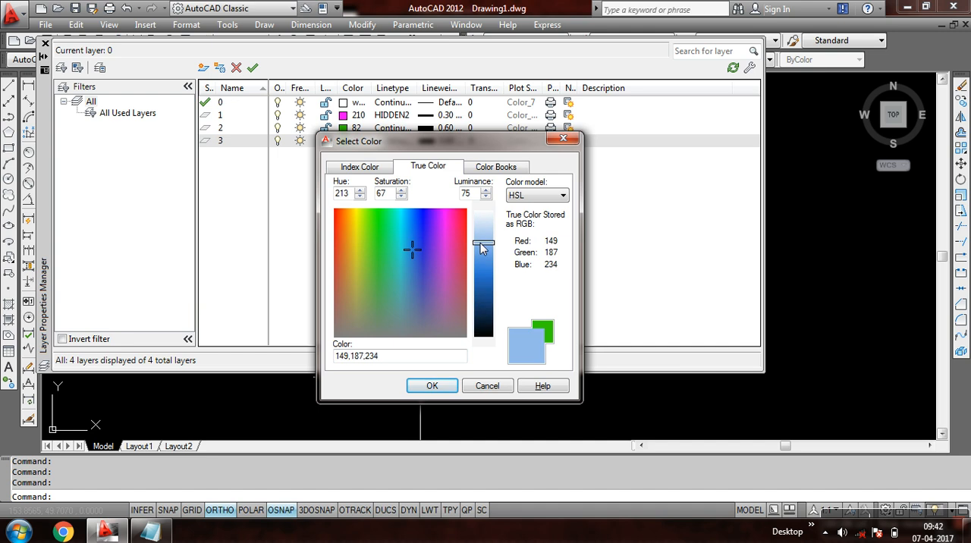
{"action": "mouse_move", "coordinate": [424, 267]}
{"action": "left_mouse_down"}
{"action": "mouse_move", "coordinate": [443, 230]}
{"action": "mouse_move", "coordinate": [441, 264]}
{"action": "left_mouse_up"}
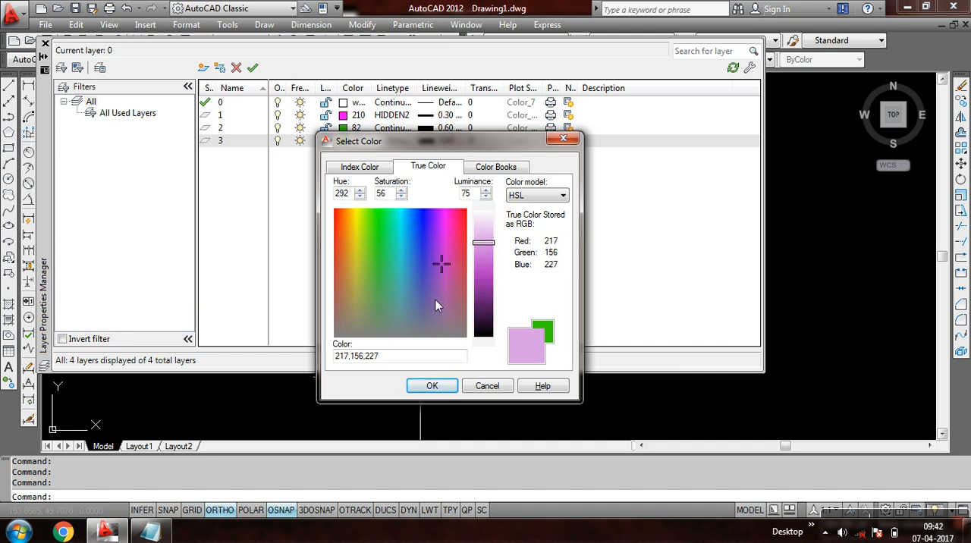
{"action": "left_click", "coordinate": [445, 232]}
{"action": "left_click", "coordinate": [432, 385]}
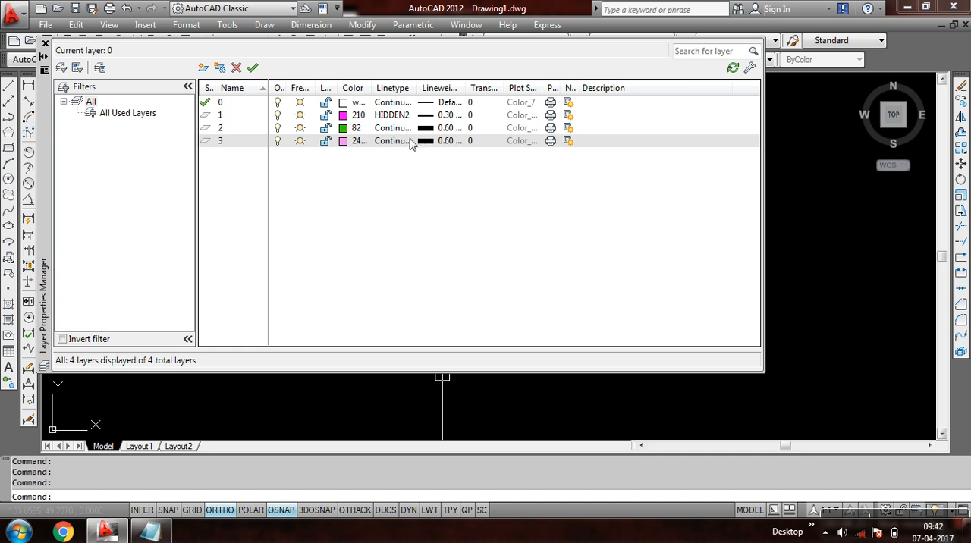
- Load the CENTER2 linetype from acadiso.lin and assign it to layer 3
{"action": "left_click", "coordinate": [402, 142]}
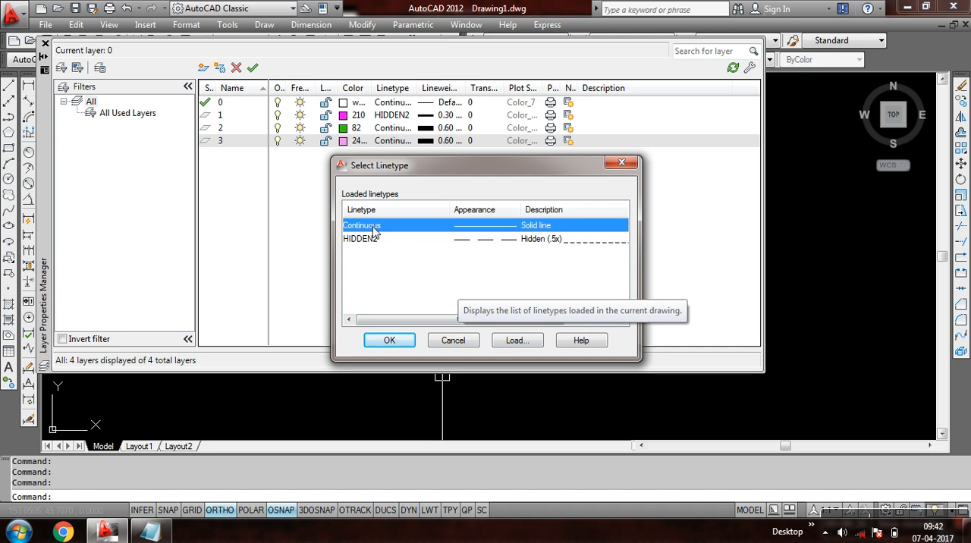
{"action": "left_click", "coordinate": [518, 341]}
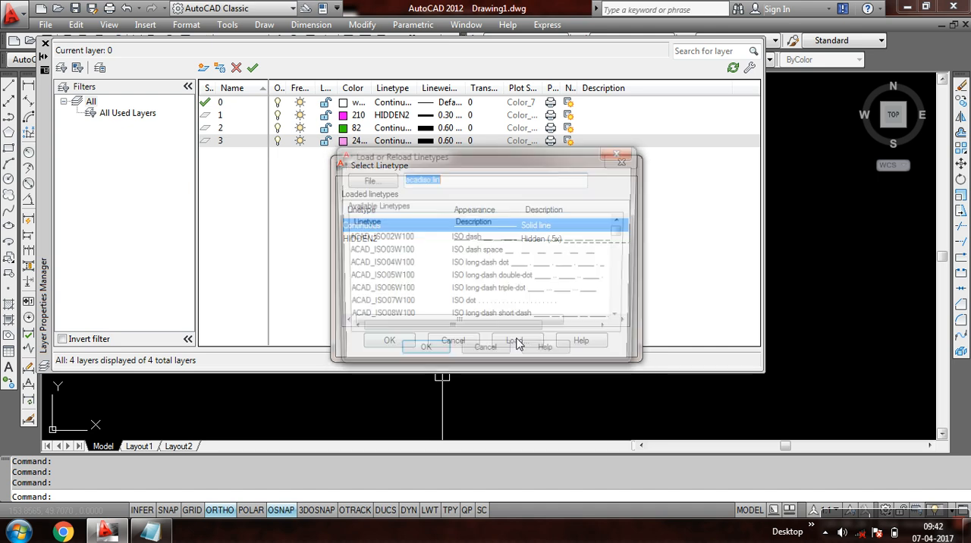
{"action": "left_click_drag", "start_coordinate": [622, 230], "coordinate": [623, 257]}
{"action": "left_click", "coordinate": [378, 256]}
{"action": "left_click", "coordinate": [372, 264]}
{"action": "left_click", "coordinate": [421, 355]}
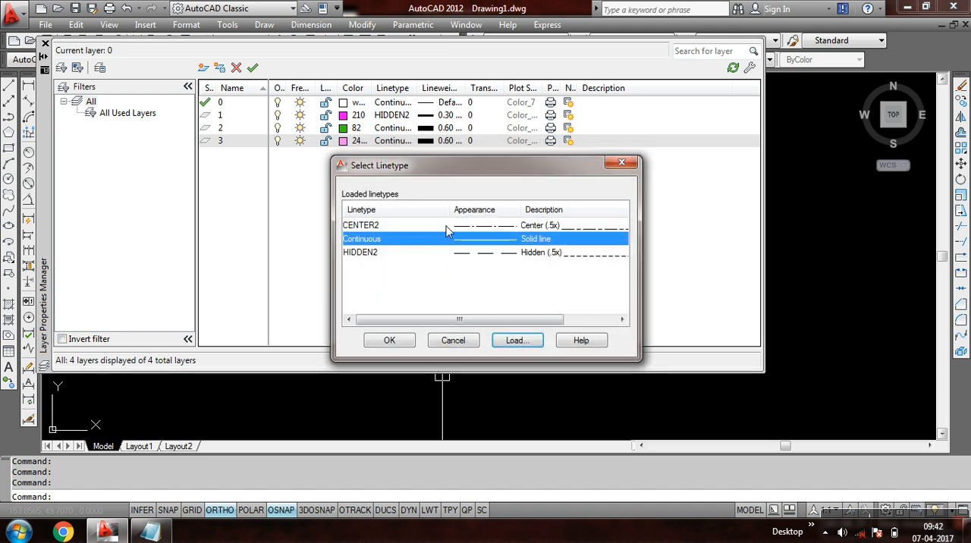
{"action": "left_click", "coordinate": [368, 227]}
{"action": "left_click", "coordinate": [387, 340]}
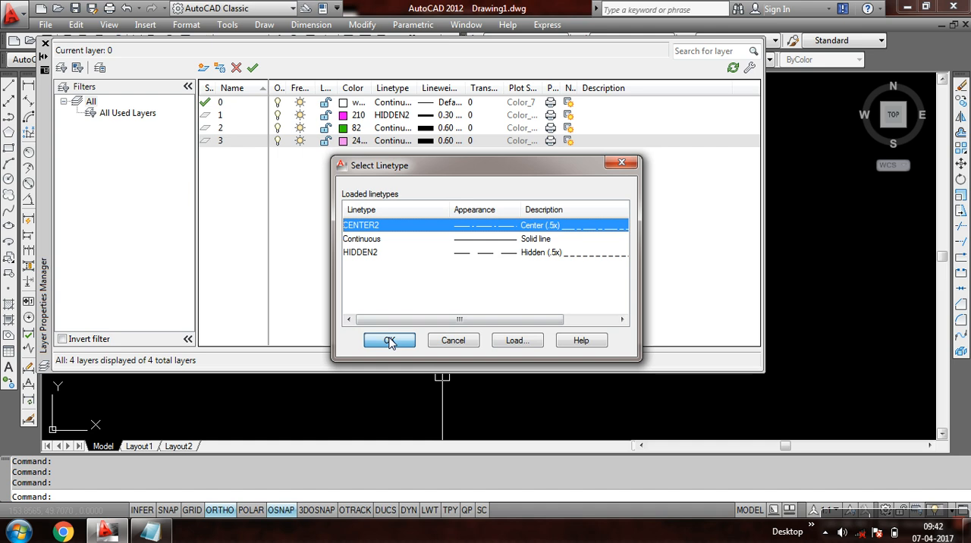
- Set the lineweight of layer 3 to 0.20 mm and close the Layer Properties Manager
{"action": "left_click", "coordinate": [448, 144]}
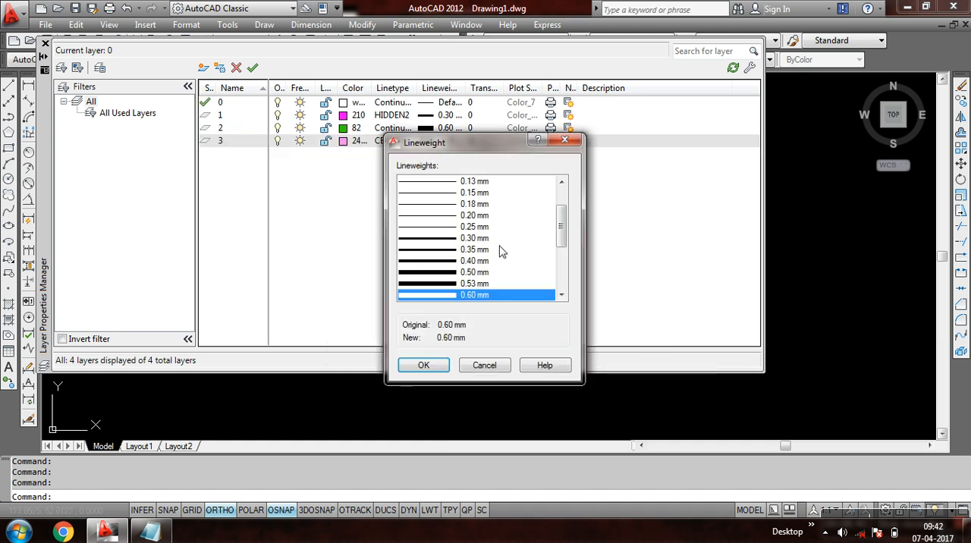
{"action": "left_click", "coordinate": [474, 217]}
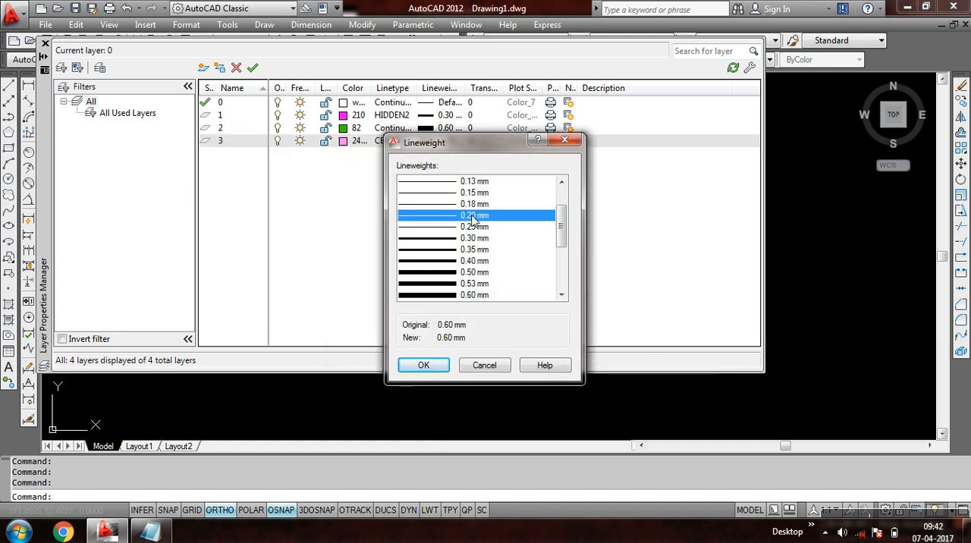
{"action": "left_click", "coordinate": [431, 365]}
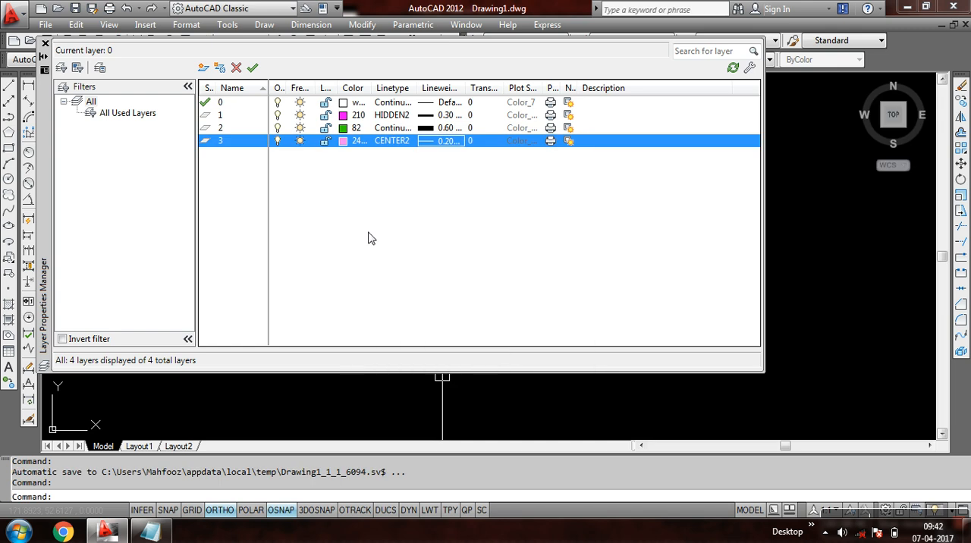
{"action": "left_click", "coordinate": [46, 45]}
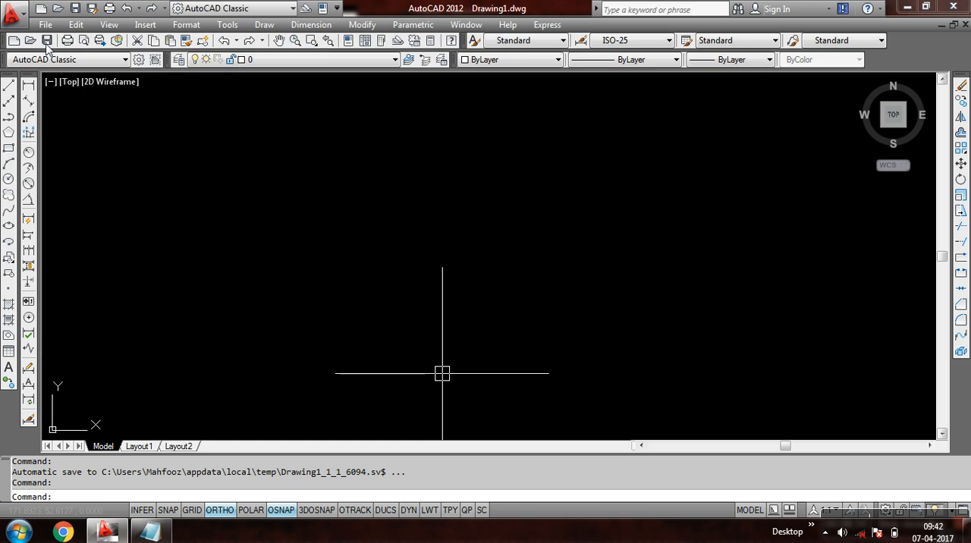
{"action": "left_click", "coordinate": [431, 167]}
{"action": "left_click", "coordinate": [272, 233]}
{"action": "left_click", "coordinate": [494, 148]}
{"action": "left_click", "coordinate": [400, 194]}
{"action": "left_click", "coordinate": [524, 139]}
{"action": "left_click", "coordinate": [362, 234]}
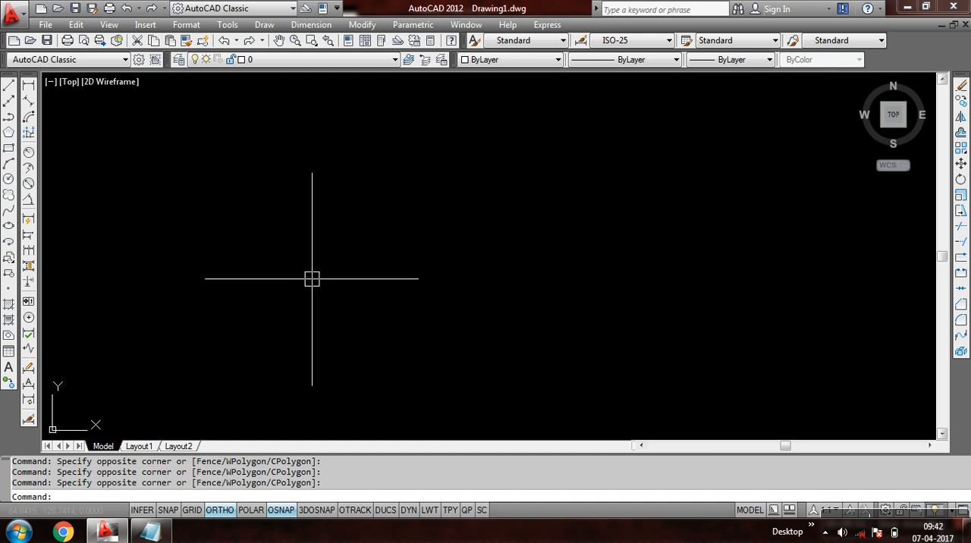
- Make layer 1 the current layer and override the current object colour with Cyan
{"action": "left_click", "coordinate": [279, 60]}
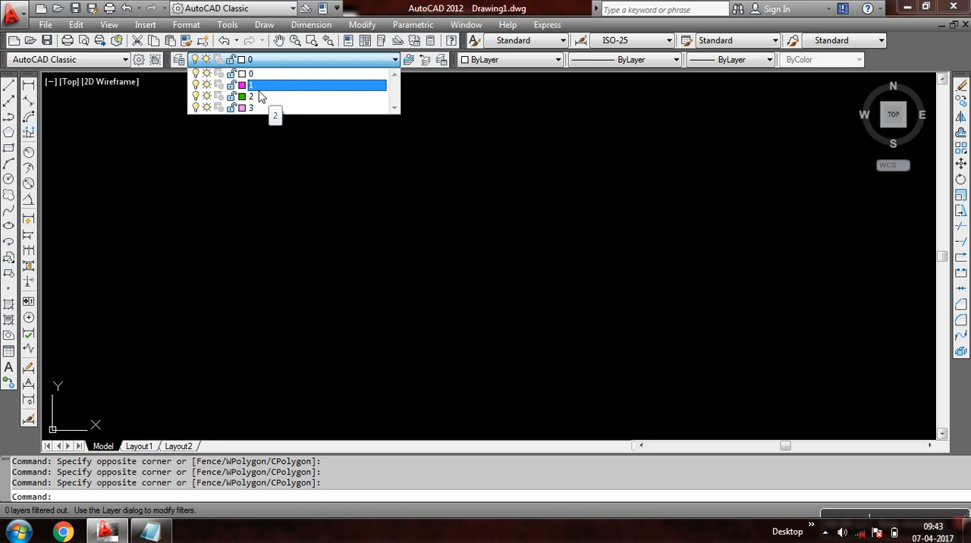
{"action": "left_click", "coordinate": [273, 85]}
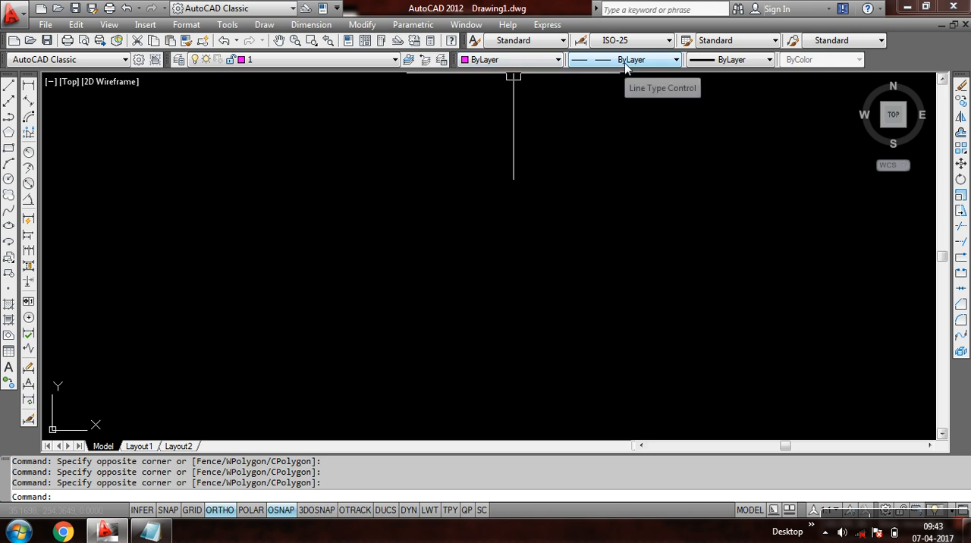
{"action": "left_click", "coordinate": [526, 67]}
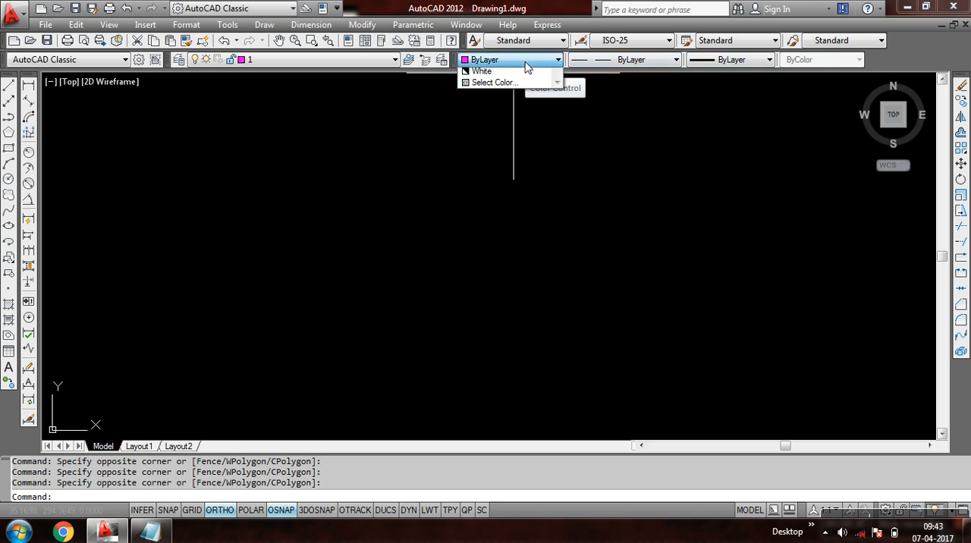
{"action": "left_click", "coordinate": [494, 130]}
- Override the current object linetype with Continuous and the current lineweight with 0.90 mm
{"action": "left_click", "coordinate": [600, 64]}
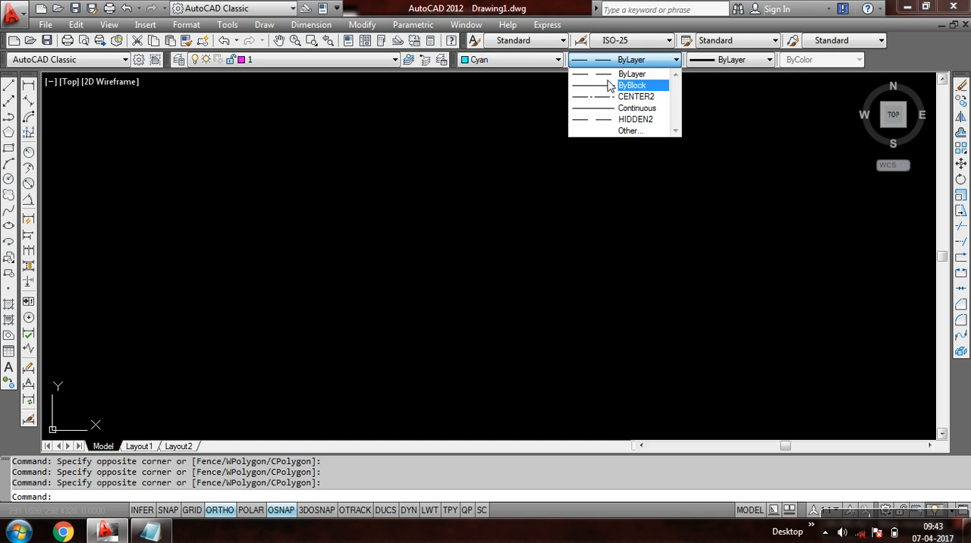
{"action": "left_click", "coordinate": [616, 105]}
{"action": "left_click", "coordinate": [712, 61]}
{"action": "left_click", "coordinate": [738, 297]}
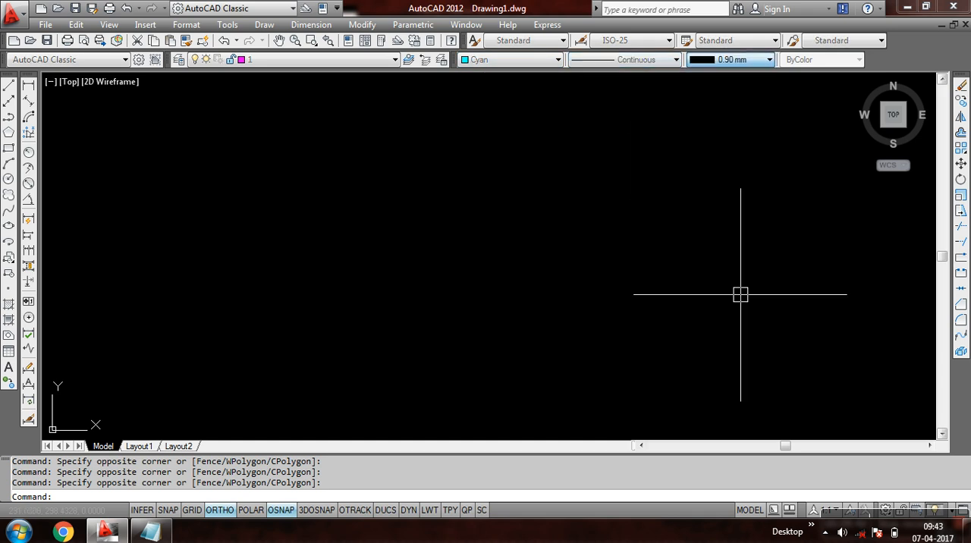
- Reset the current object colour, linetype and lineweight to ByLayer
{"action": "left_click", "coordinate": [556, 60]}
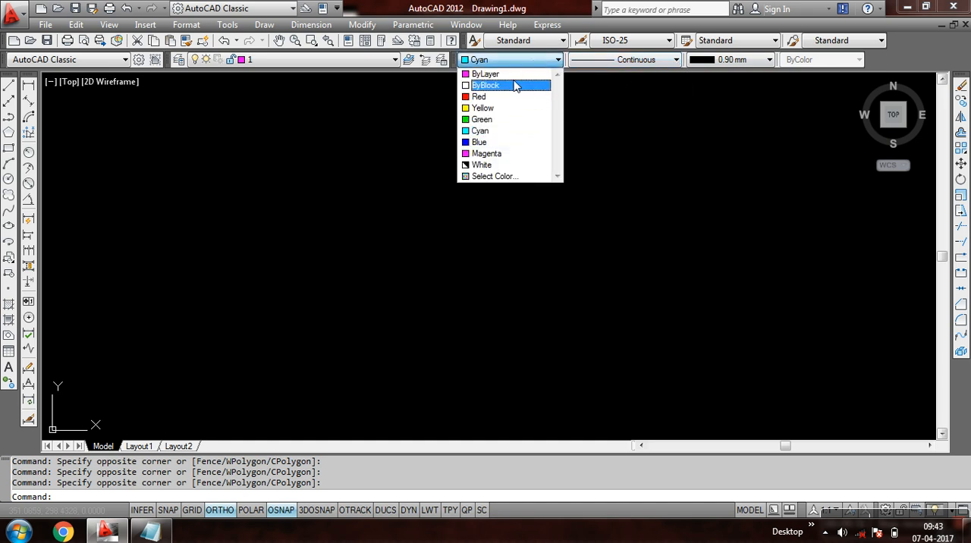
{"action": "left_click", "coordinate": [515, 75]}
{"action": "left_click", "coordinate": [603, 60]}
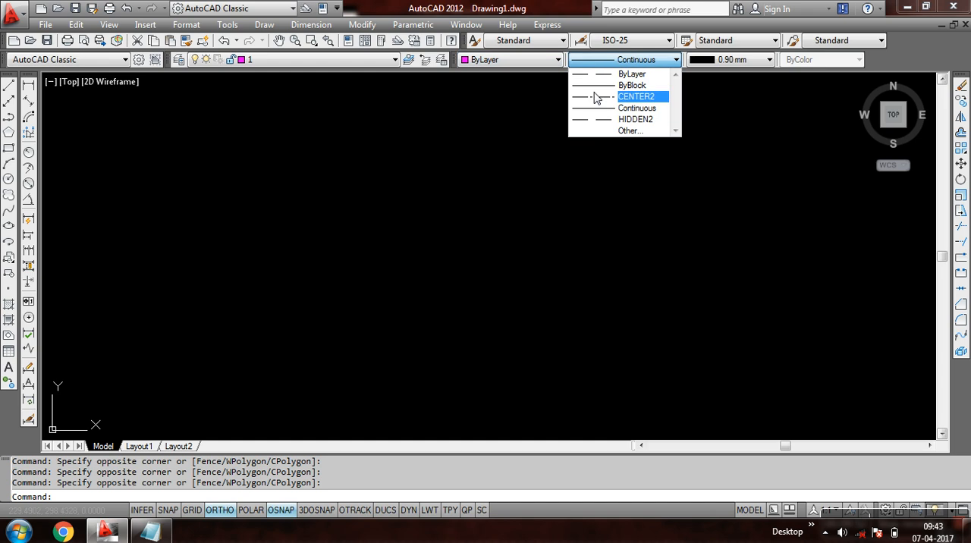
{"action": "left_click", "coordinate": [632, 73]}
{"action": "left_click", "coordinate": [725, 60]}
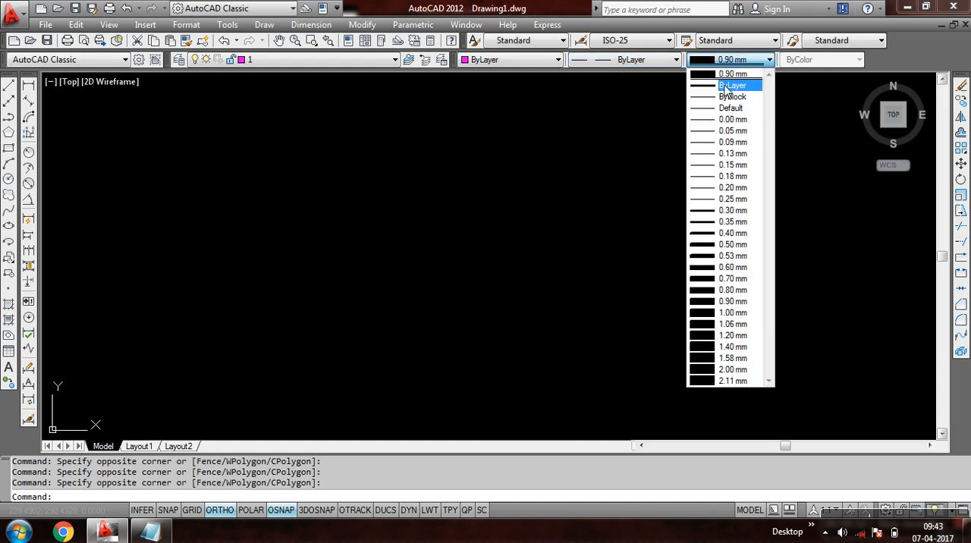
{"action": "left_click", "coordinate": [726, 86]}
{"action": "left_click", "coordinate": [462, 210]}
{"action": "left_click", "coordinate": [369, 271]}
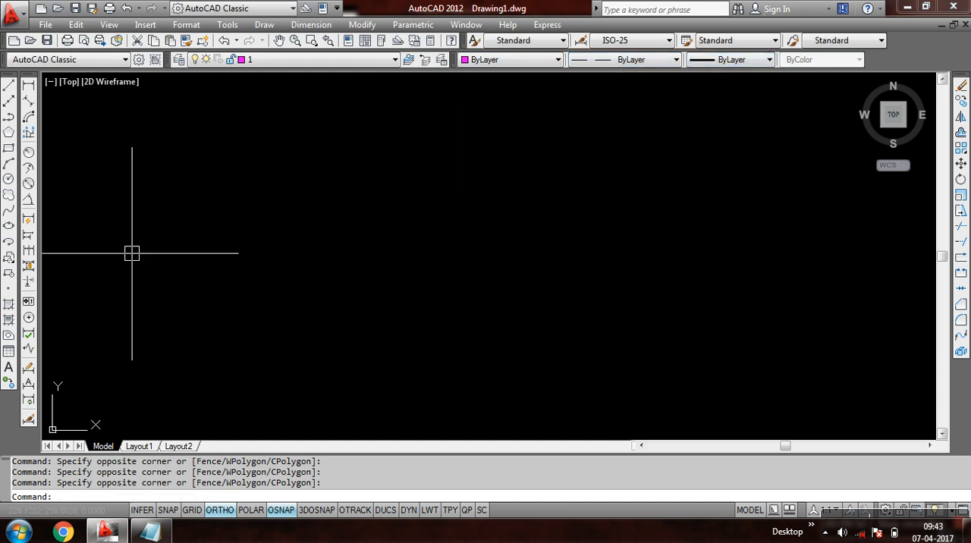
- Draw a circle with a radius of about 48 on layer 1
{"action": "left_click", "coordinate": [8, 178]}
{"action": "left_click", "coordinate": [260, 330]}
{"action": "left_click", "coordinate": [319, 283]}
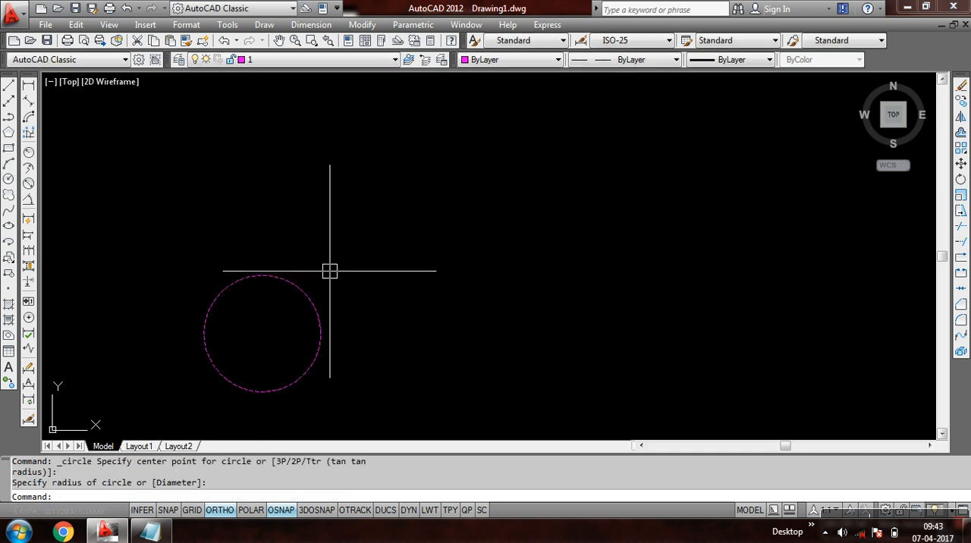
{"action": "scroll", "coordinate": [277, 313], "scroll_direction": "up", "scroll_amount": 5}
{"action": "middle_click_drag", "start_coordinate": [283, 282], "coordinate": [359, 210]}
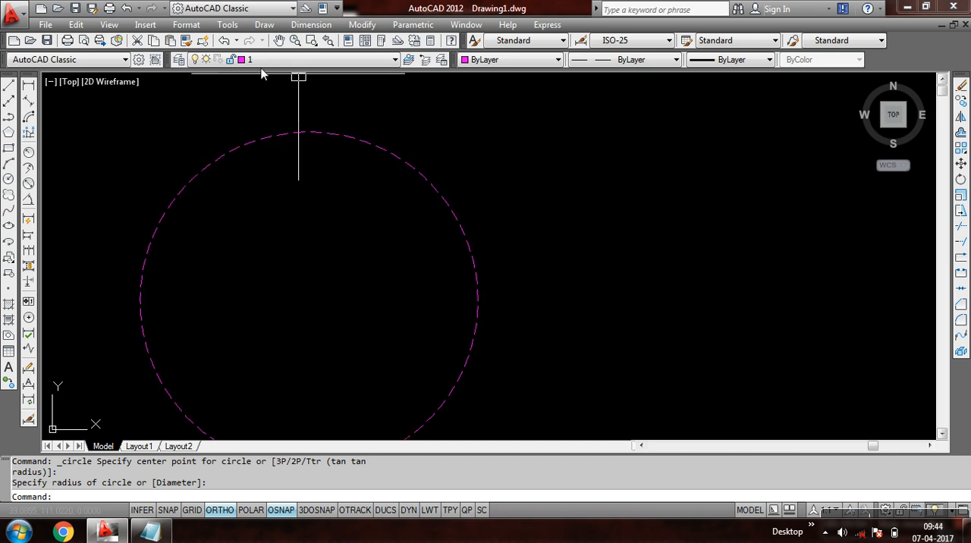
- Draw a rectangle on layer 1 to the right of the magenta circle
{"action": "scroll", "coordinate": [307, 102], "scroll_direction": "down", "scroll_amount": 2}
{"action": "middle_click_drag", "start_coordinate": [191, 161], "coordinate": [91, 178]}
{"action": "left_click", "coordinate": [8, 148]}
{"action": "left_click", "coordinate": [321, 258]}
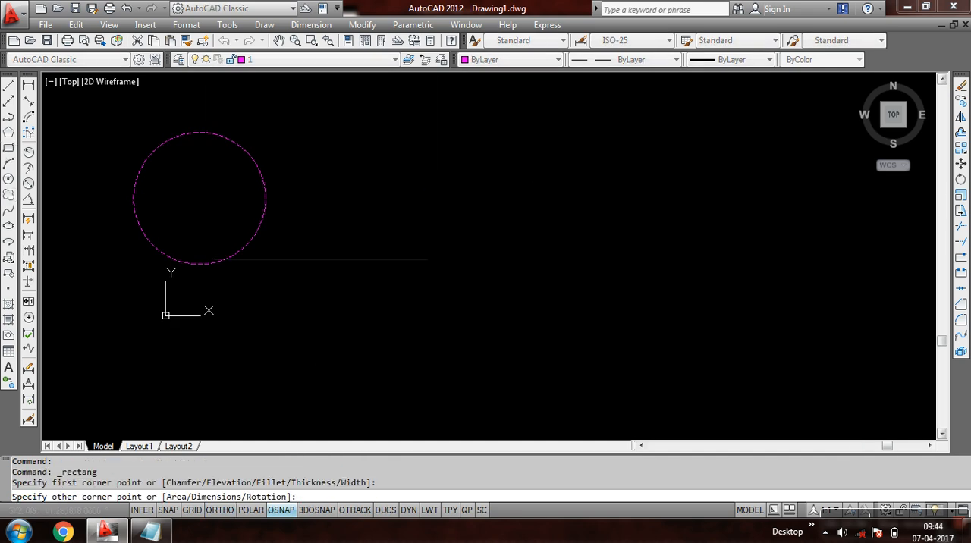
{"action": "left_click", "coordinate": [457, 167]}
{"action": "middle_click_drag", "start_coordinate": [548, 155], "coordinate": [454, 167]}
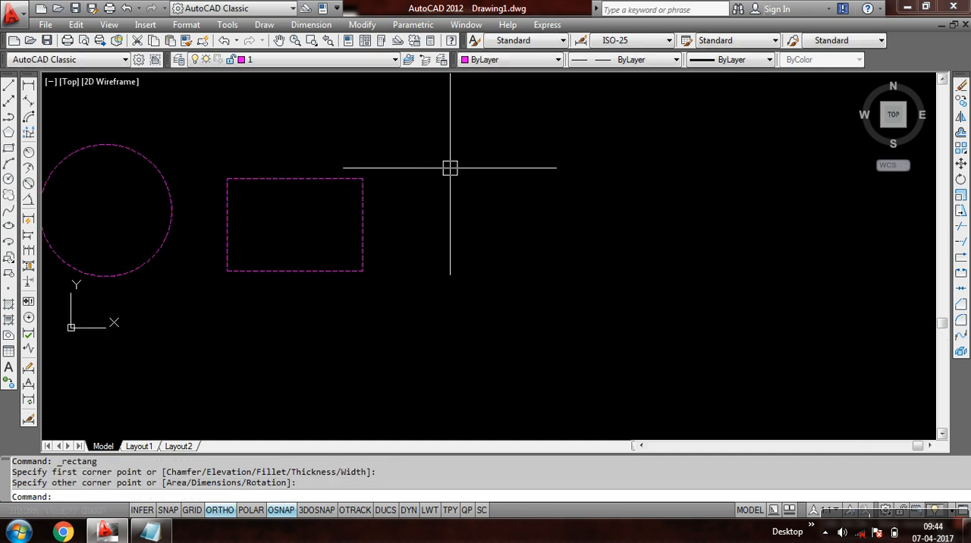
- Make layer 2 current and draw a circle with a radius of about 37 to the right of the magenta rectangle
{"action": "left_click", "coordinate": [301, 60]}
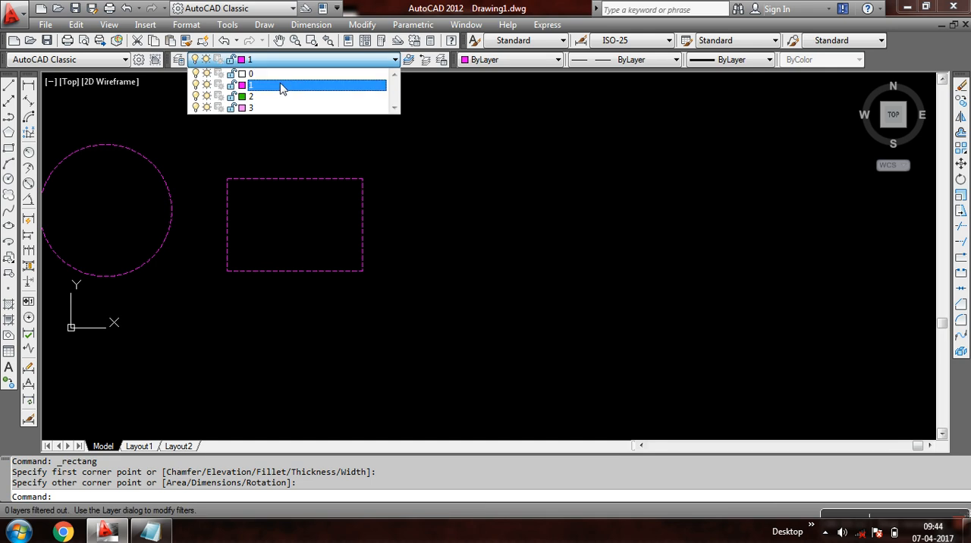
{"action": "left_click", "coordinate": [279, 97]}
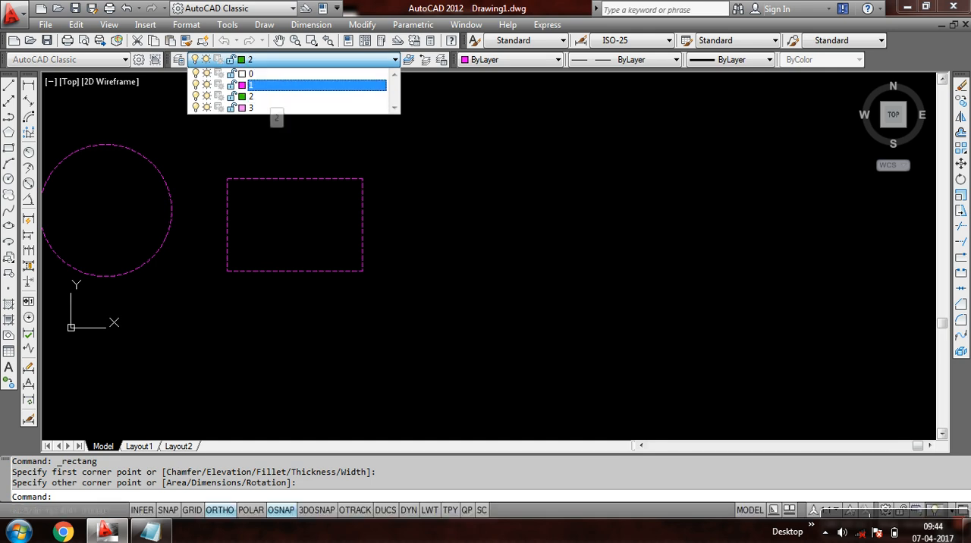
{"action": "left_click", "coordinate": [8, 179]}
{"action": "left_click", "coordinate": [492, 256]}
{"action": "left_click", "coordinate": [533, 205]}
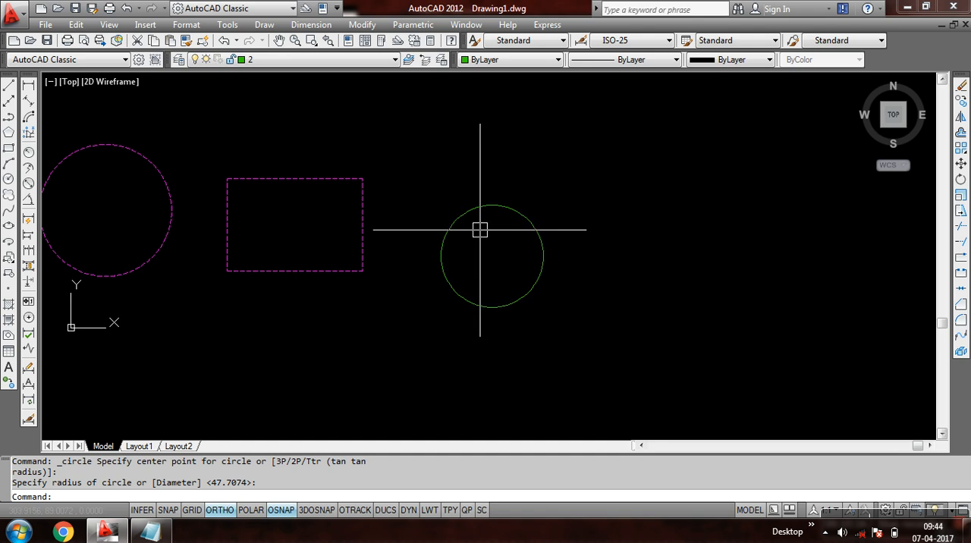
{"action": "scroll", "coordinate": [478, 201], "scroll_direction": "up", "scroll_amount": 12}
{"action": "scroll", "coordinate": [474, 163], "scroll_direction": "down", "scroll_amount": 8}
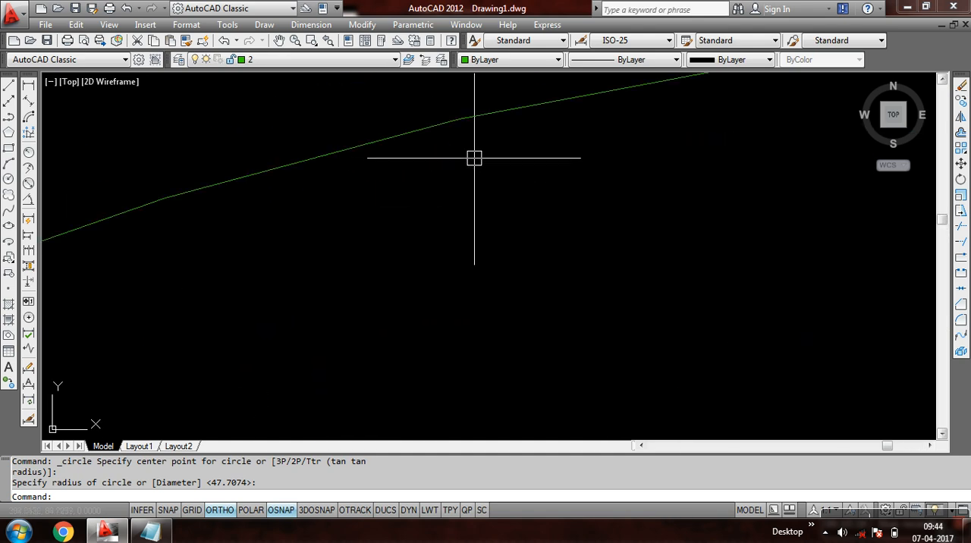
{"action": "left_click", "coordinate": [611, 60]}
{"action": "left_click", "coordinate": [457, 163]}
{"action": "scroll", "coordinate": [466, 169], "scroll_direction": "down", "scroll_amount": 8}
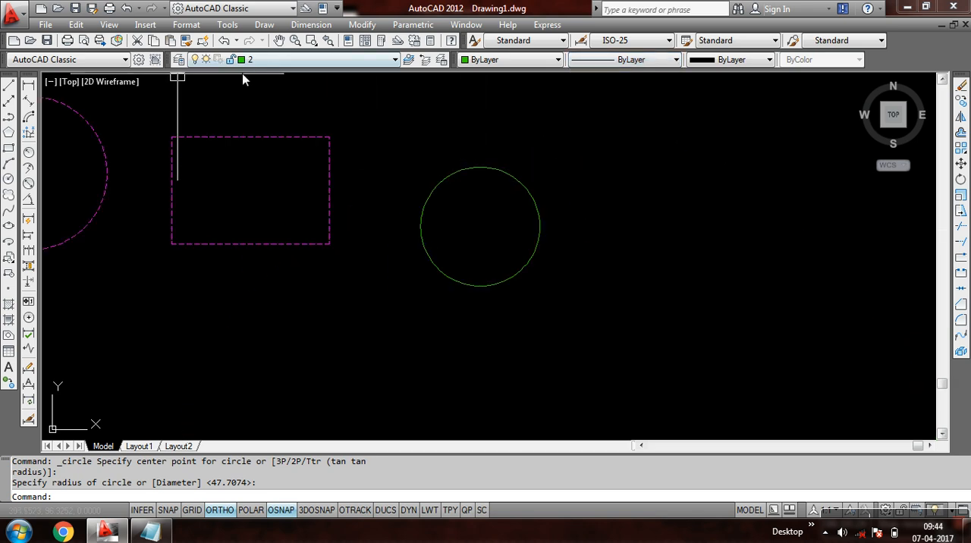
- Draw a small rectangle on layer 2 inside the green circle
{"action": "left_click", "coordinate": [8, 150]}
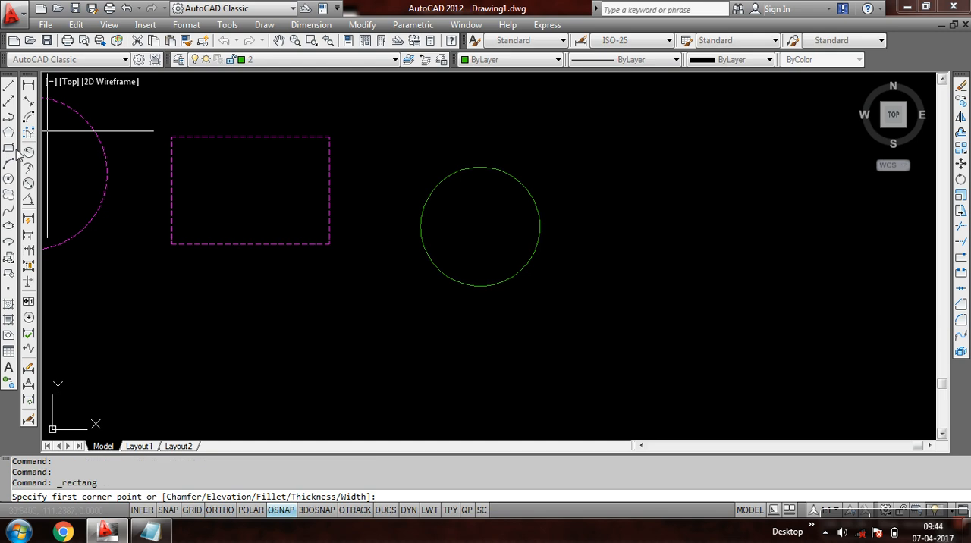
{"action": "key", "text": "F8"}
{"action": "left_click", "coordinate": [468, 233]}
{"action": "left_click", "coordinate": [506, 203]}
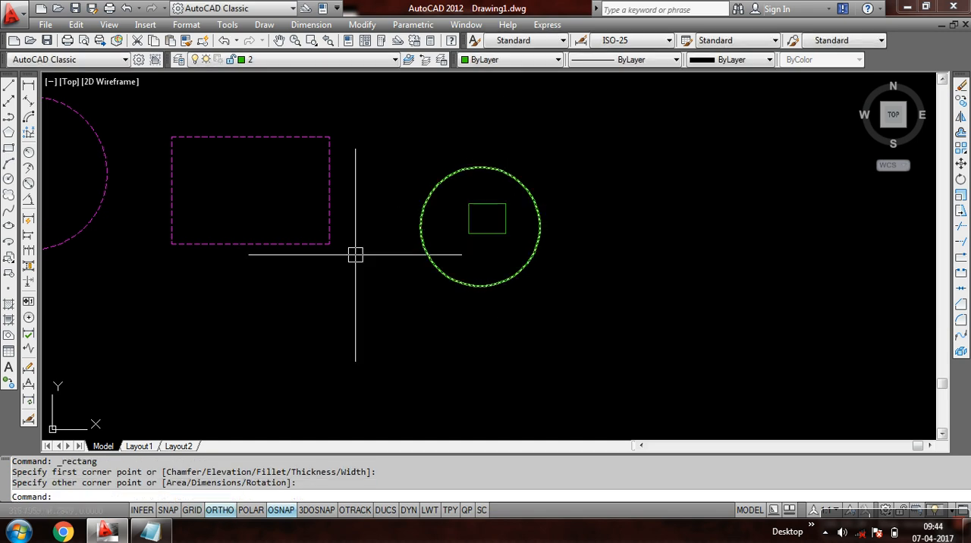
- Make layer 3 current and draw a circle to the right of the green circle
{"action": "left_click", "coordinate": [296, 61]}
{"action": "left_click", "coordinate": [264, 107]}
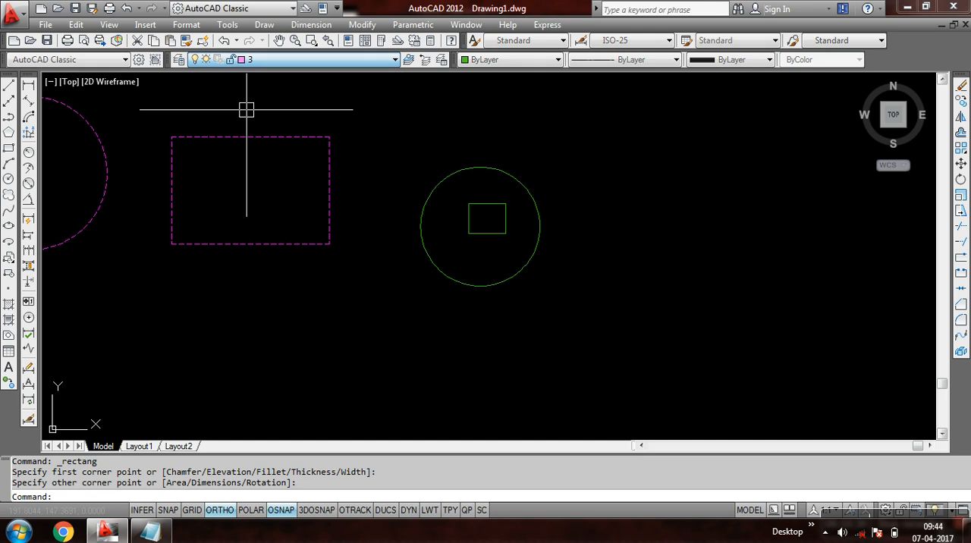
{"action": "left_click", "coordinate": [8, 178]}
{"action": "left_click", "coordinate": [644, 221]}
{"action": "left_click", "coordinate": [644, 172]}
{"action": "scroll", "coordinate": [630, 194], "scroll_direction": "up", "scroll_amount": 5}
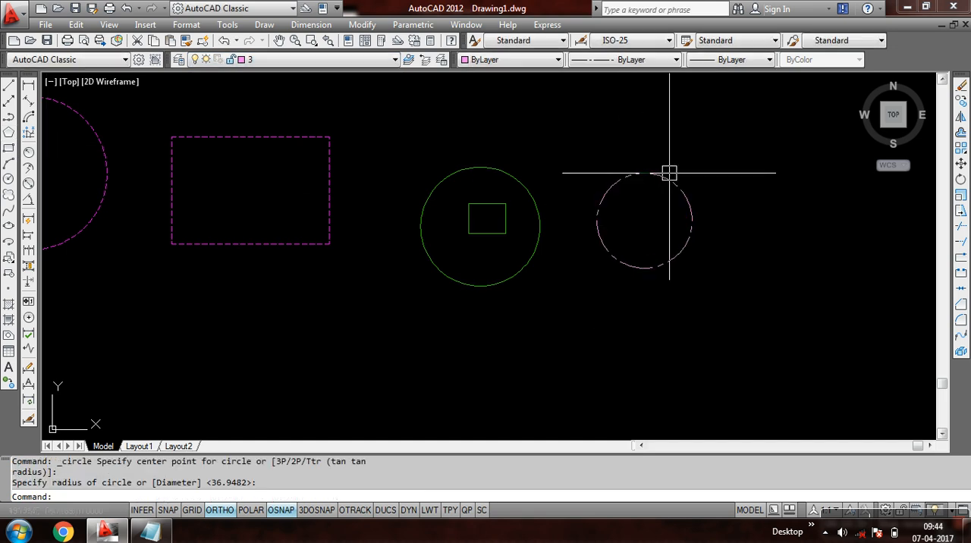
{"action": "scroll", "coordinate": [625, 187], "scroll_direction": "down", "scroll_amount": 5}
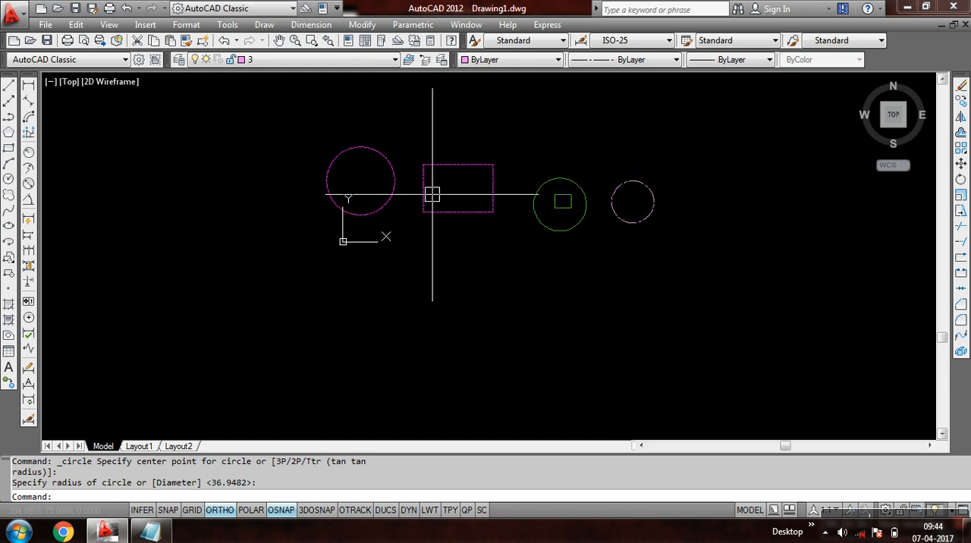
- Draw a wide rectangle on layer 3 below the other shapes
{"action": "left_click", "coordinate": [8, 149]}
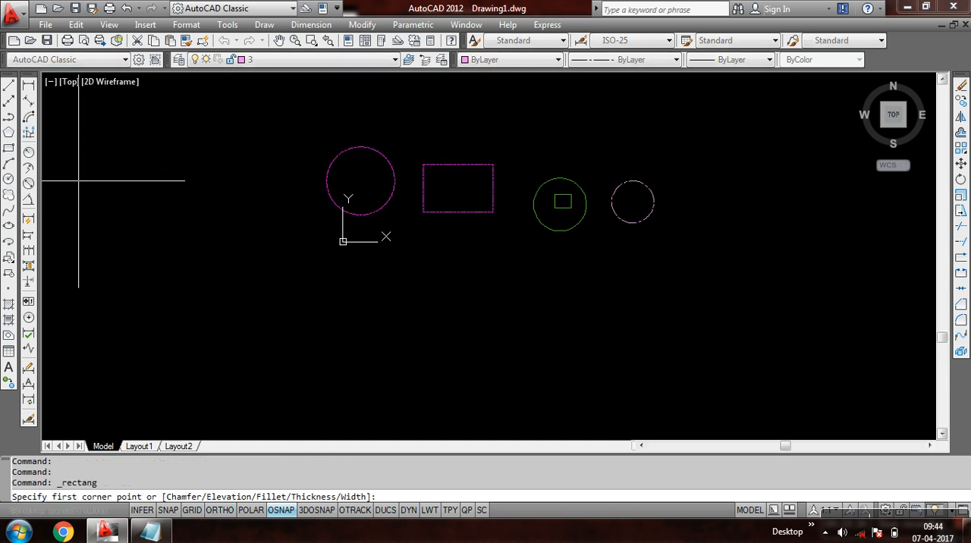
{"action": "left_click", "coordinate": [468, 284]}
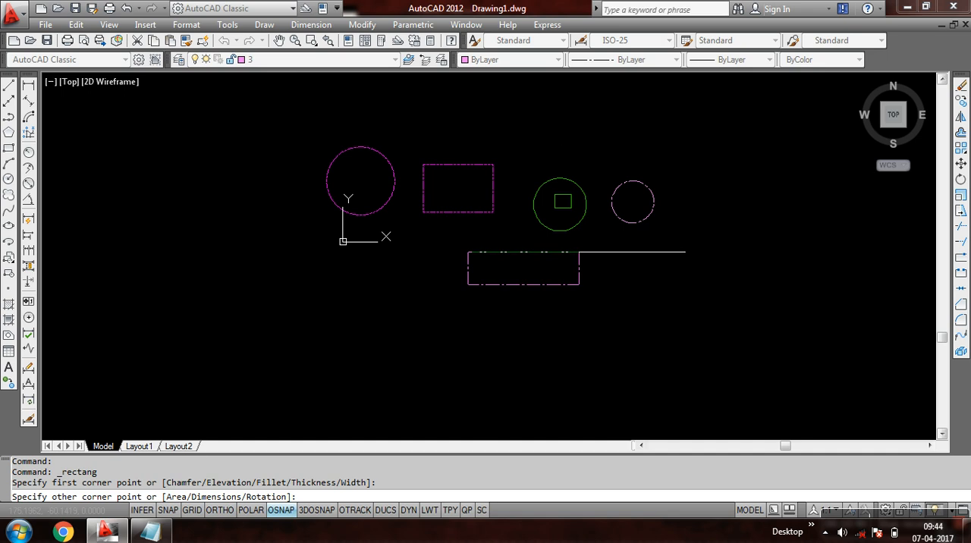
{"action": "left_click", "coordinate": [579, 251]}
{"action": "scroll", "coordinate": [523, 259], "scroll_direction": "up", "scroll_amount": 8}
{"action": "scroll", "coordinate": [524, 258], "scroll_direction": "down", "scroll_amount": 7}
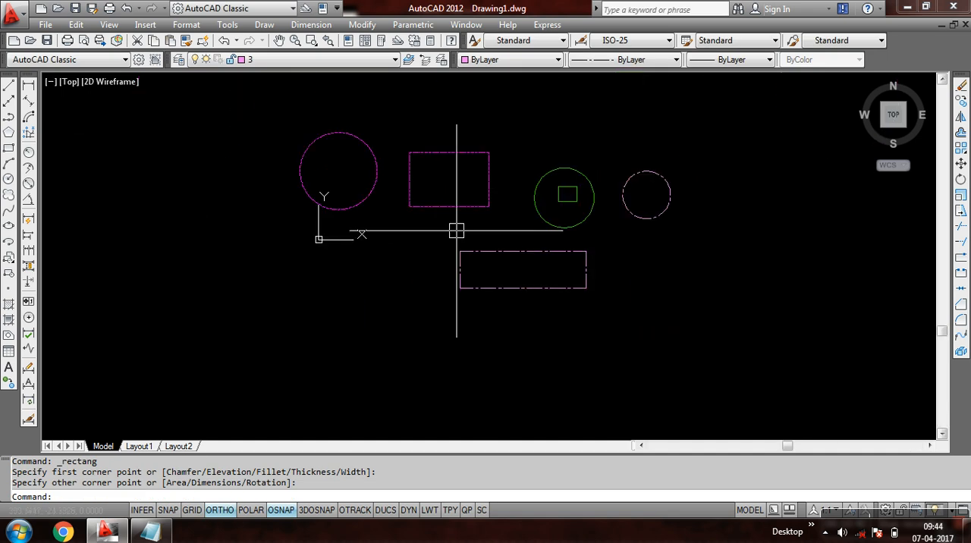
{"action": "scroll", "coordinate": [425, 187], "scroll_direction": "up", "scroll_amount": 3}
{"action": "scroll", "coordinate": [423, 187], "scroll_direction": "down", "scroll_amount": 4}
{"action": "middle_click_drag", "start_coordinate": [469, 201], "coordinate": [403, 215]}
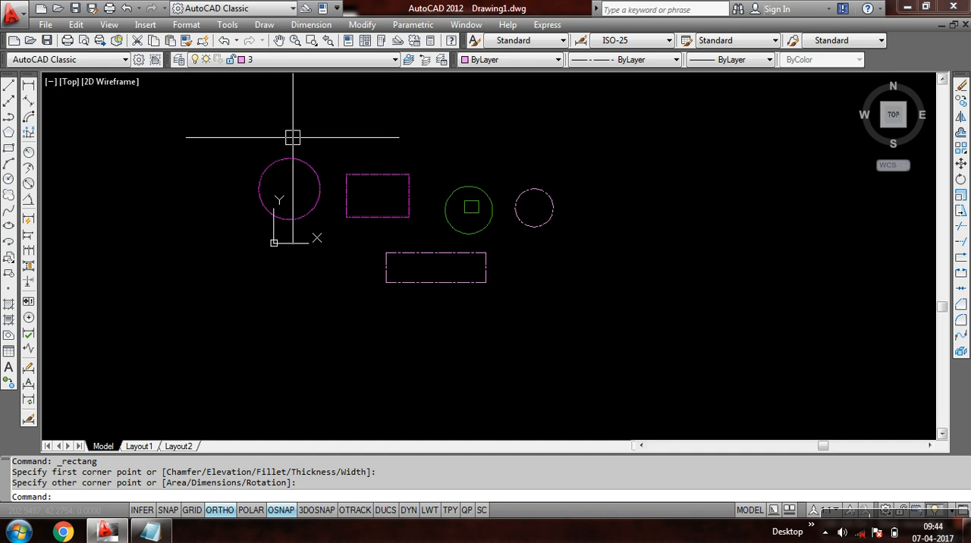
{"action": "scroll", "coordinate": [384, 197], "scroll_direction": "up", "scroll_amount": 3}
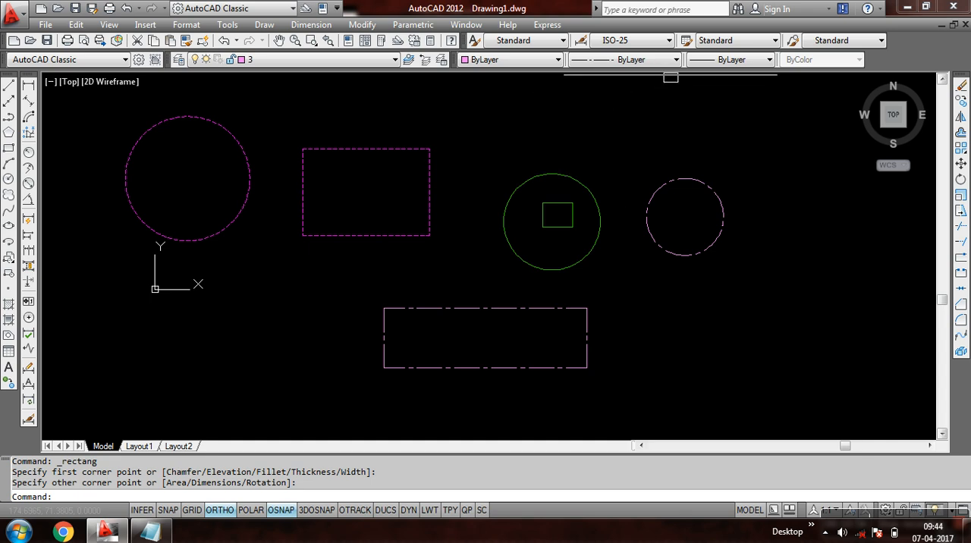
- Turn the lineweight display on to compare the line thicknesses of the shapes, and switch it off again
{"action": "left_click", "coordinate": [720, 66]}
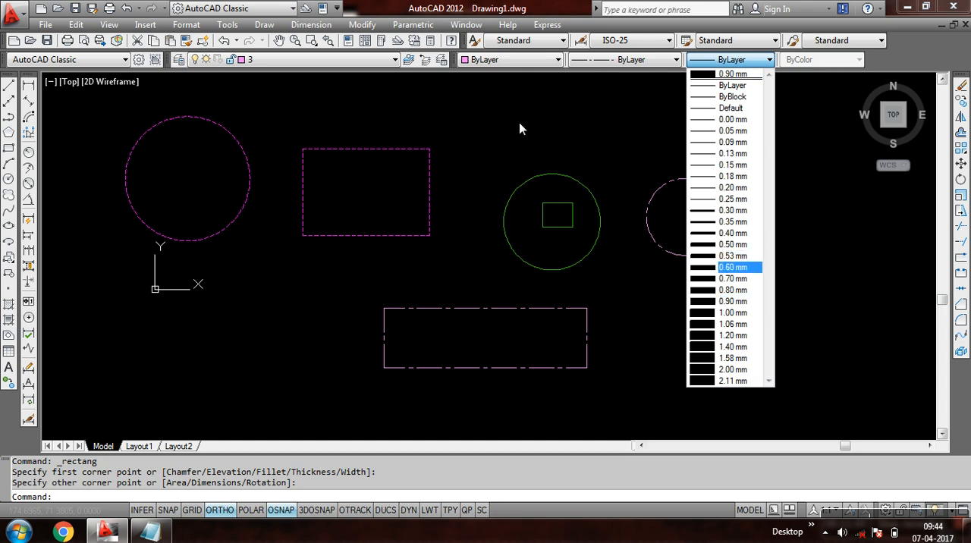
{"action": "left_click", "coordinate": [530, 200]}
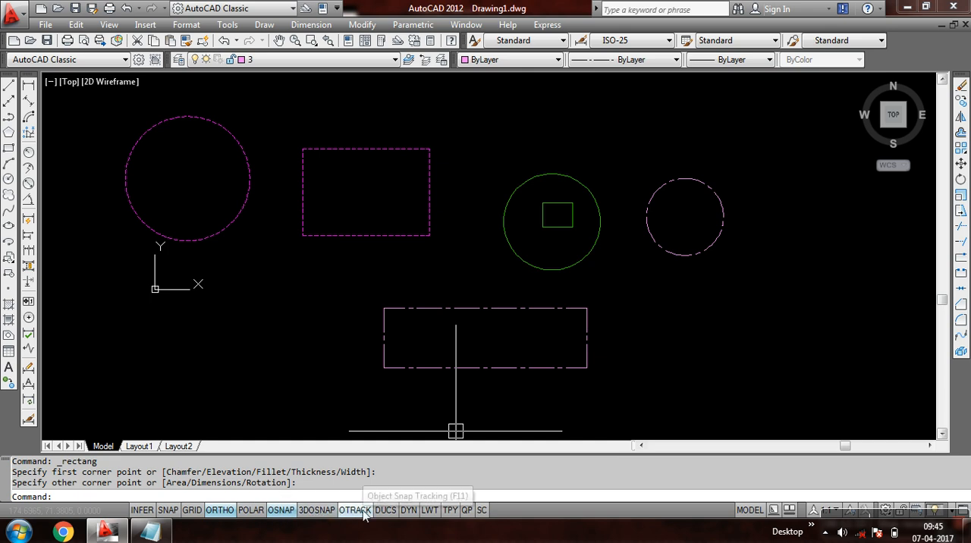
{"action": "left_click", "coordinate": [429, 510]}
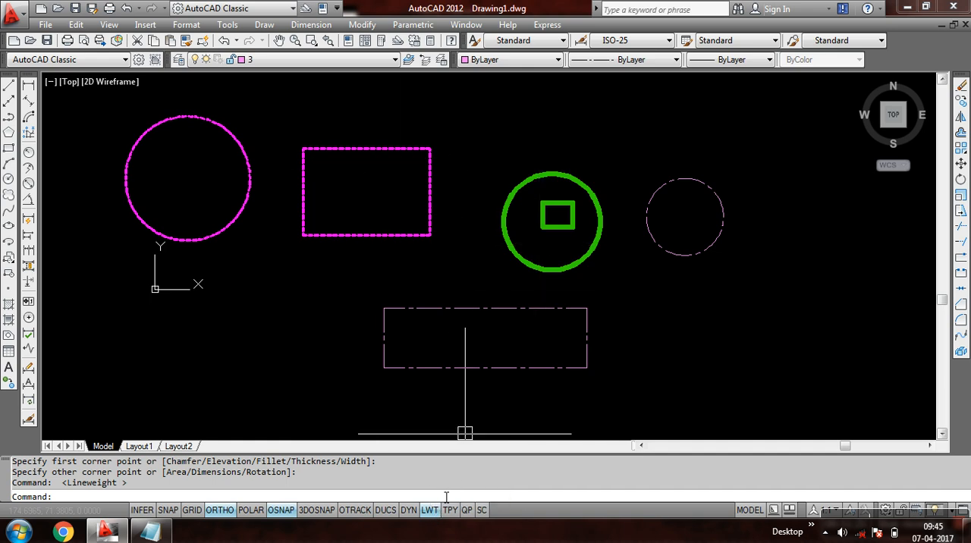
{"action": "left_click", "coordinate": [428, 512]}
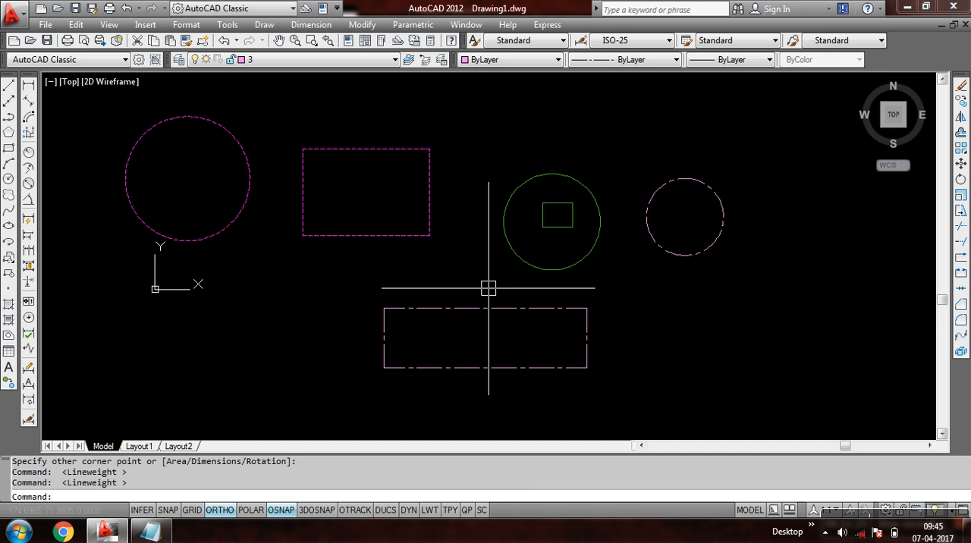
- Zoom with the All option and centre the drawn shapes in the view
{"action": "scroll", "coordinate": [551, 220], "scroll_direction": "up", "scroll_amount": 3}
{"action": "scroll", "coordinate": [551, 220], "scroll_direction": "down", "scroll_amount": 7}
{"action": "scroll", "coordinate": [549, 221], "scroll_direction": "up", "scroll_amount": 4}
{"action": "middle_click_drag", "start_coordinate": [549, 221], "coordinate": [476, 225]}
{"action": "type", "text": "z"}
{"action": "key", "text": "Return"}
{"action": "type", "text": "a"}
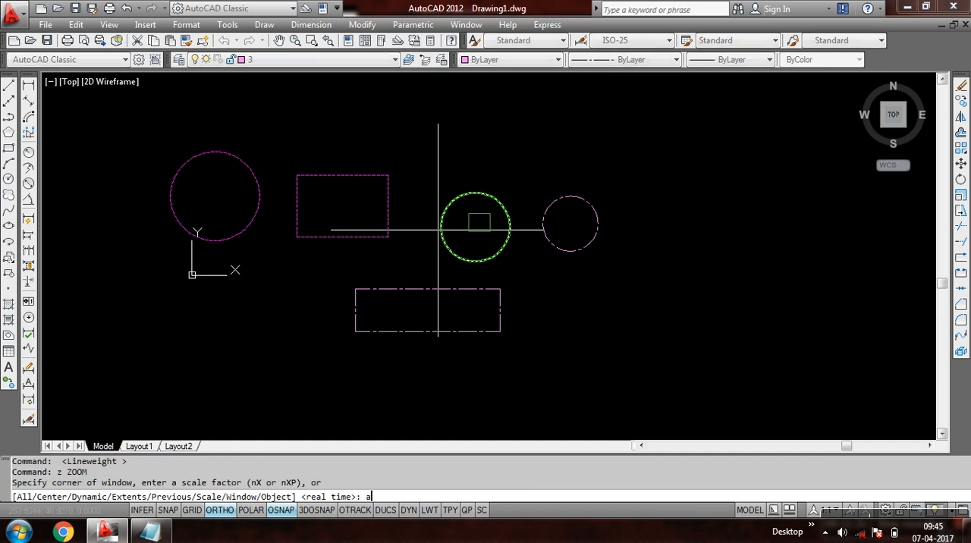
{"action": "key", "text": "Return"}
{"action": "middle_click_drag", "start_coordinate": [462, 267], "coordinate": [445, 206]}
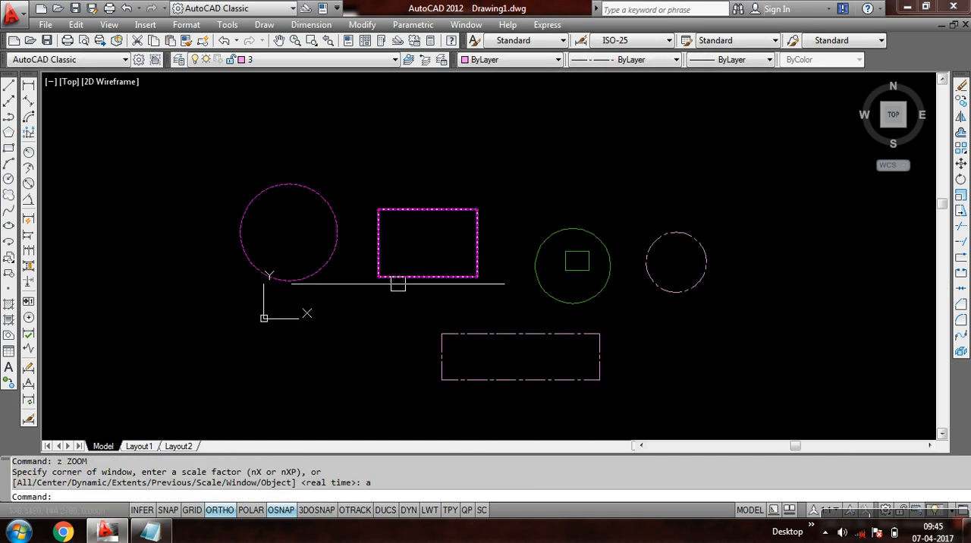
- Switch to Notepad, read the notes on layer on/off, freeze and lock in 1.txt, and return to the AutoCAD drawing
{"action": "left_click", "coordinate": [149, 534]}
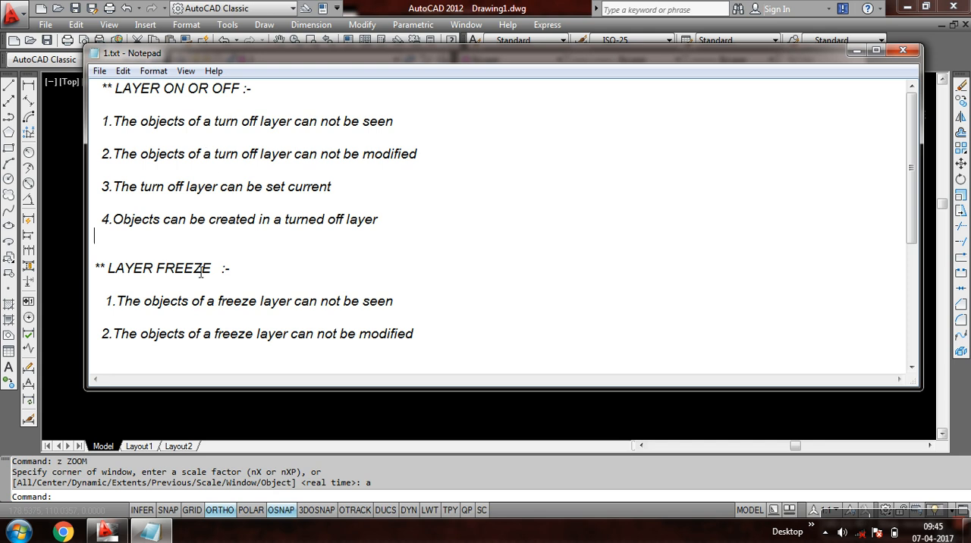
{"action": "left_click_drag", "start_coordinate": [912, 173], "coordinate": [911, 264]}
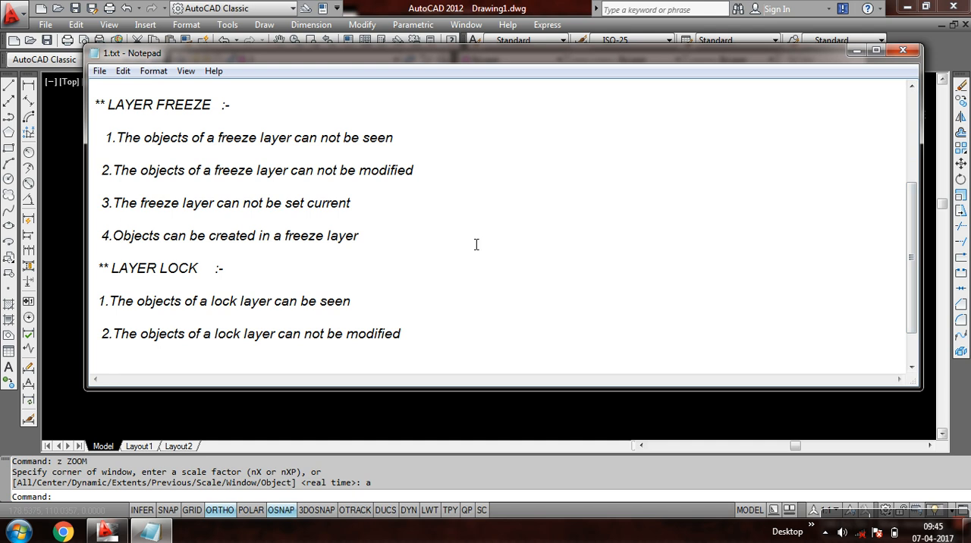
{"action": "left_click_drag", "start_coordinate": [911, 228], "coordinate": [911, 136]}
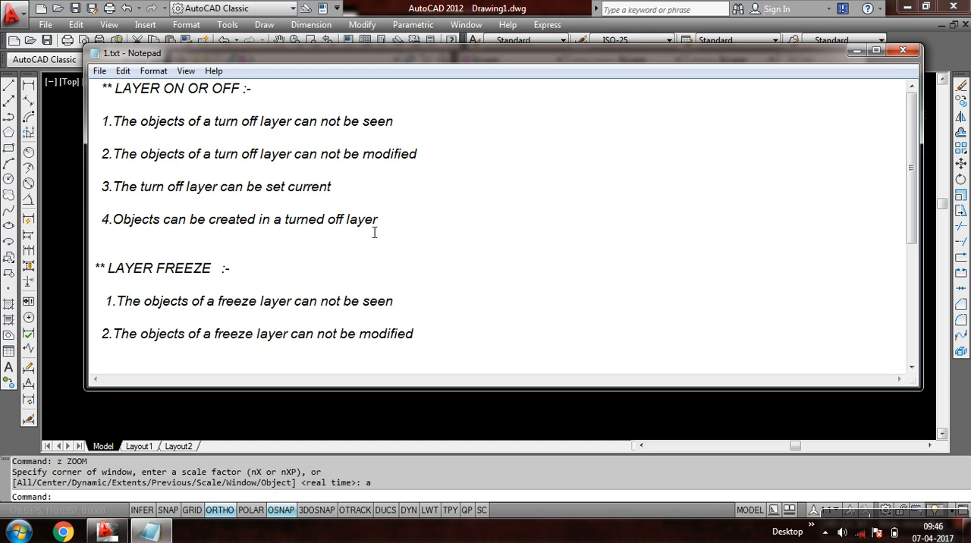
{"action": "left_click", "coordinate": [856, 51]}
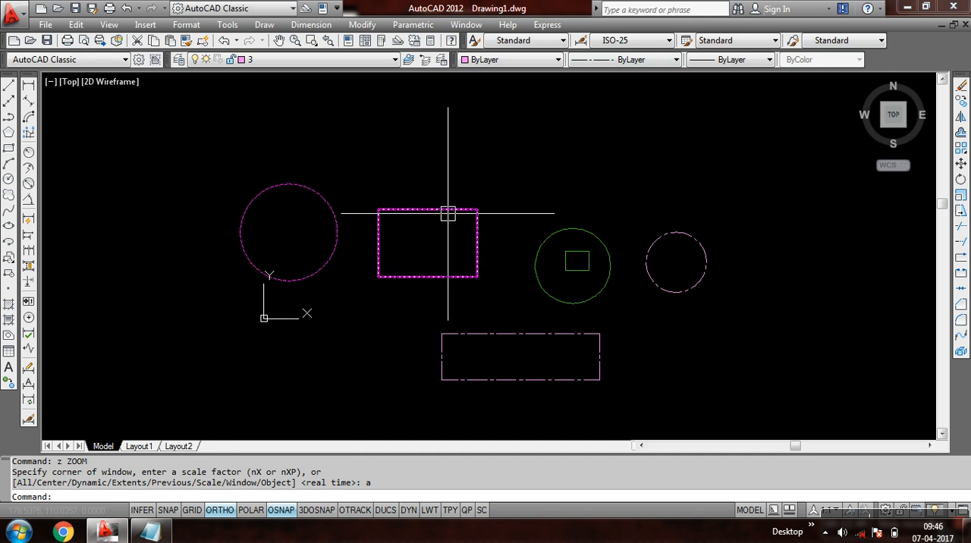
- Turn off layer 1 to hide the magenta circle and rectangle
{"action": "left_click", "coordinate": [273, 60]}
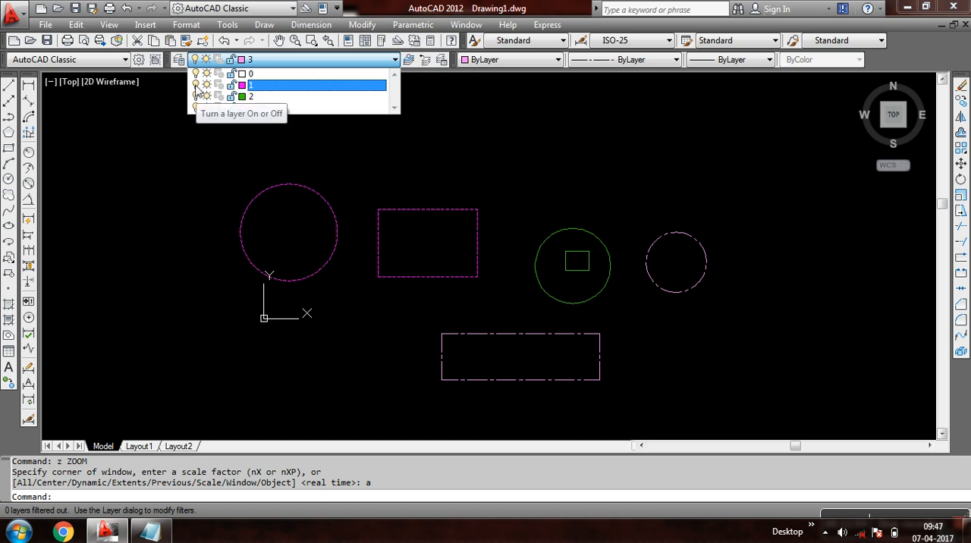
{"action": "left_click", "coordinate": [196, 85]}
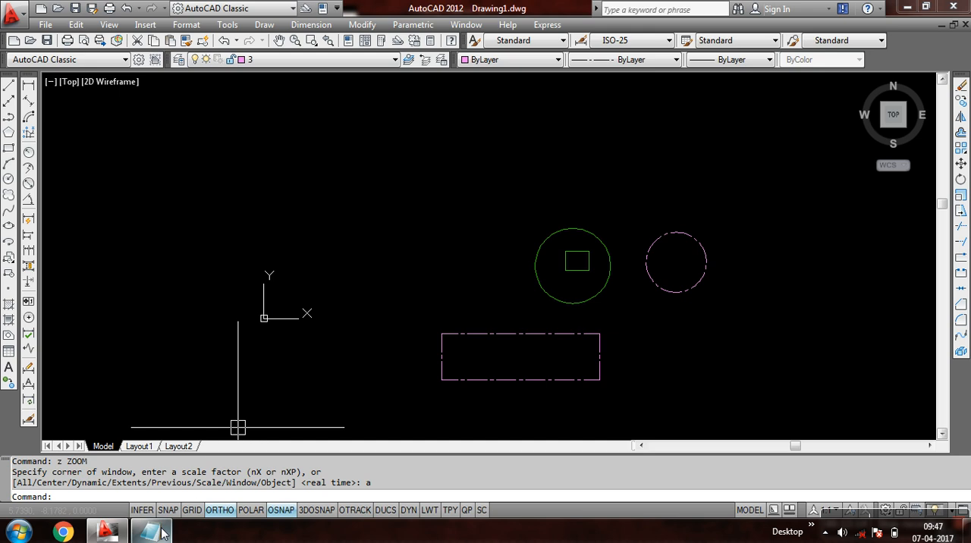
- Switch to Notepad, read the note in 1.txt about modifying objects on a turned-off layer, and return to the AutoCAD drawing
{"action": "mouse_move", "coordinate": [150, 531]}
{"action": "left_click", "coordinate": [210, 396]}
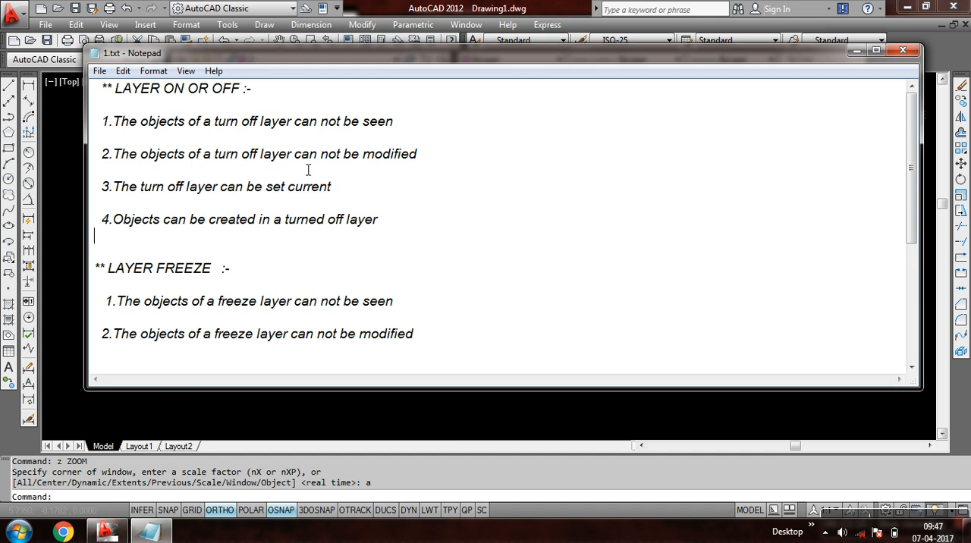
{"action": "left_click", "coordinate": [133, 529]}
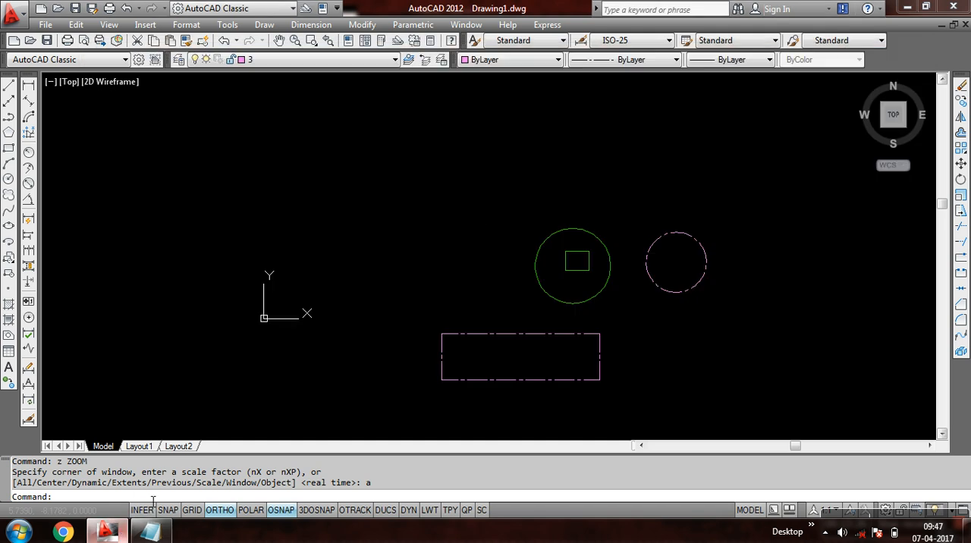
- Try to select the hidden layer 1 circle and rectangle with repeated crossing windows over their area
{"action": "left_click", "coordinate": [412, 166]}
{"action": "left_click", "coordinate": [190, 274]}
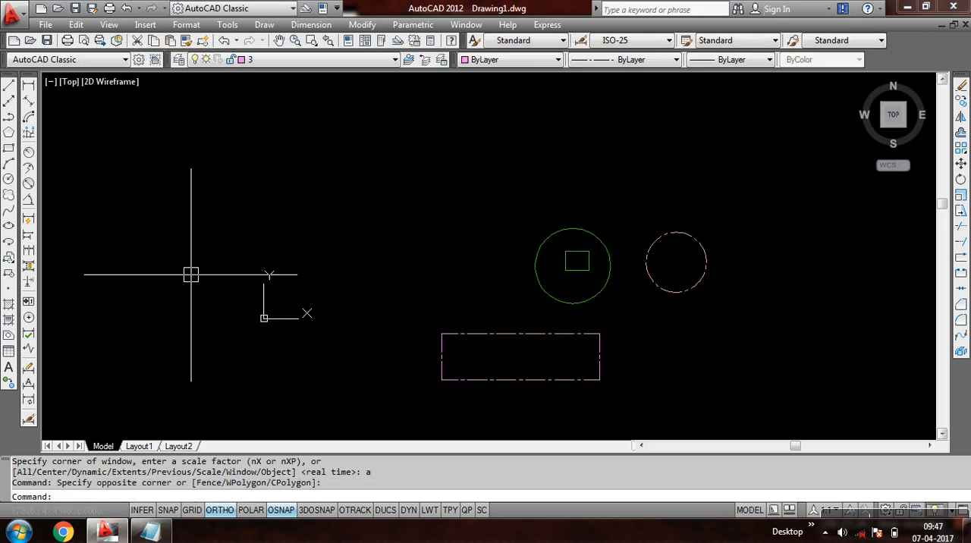
{"action": "left_click", "coordinate": [430, 135]}
{"action": "left_click", "coordinate": [186, 262]}
{"action": "left_click", "coordinate": [395, 175]}
{"action": "left_click", "coordinate": [255, 226]}
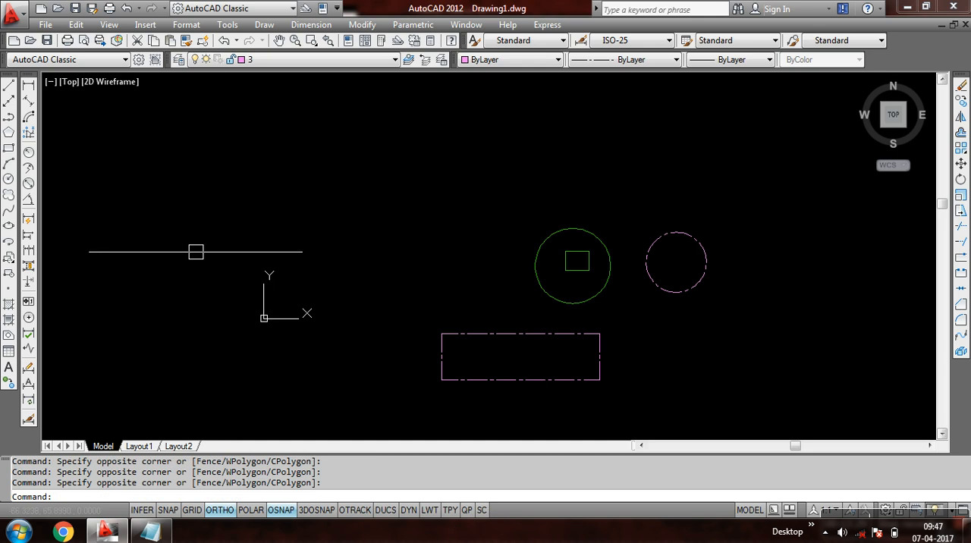
{"action": "left_click", "coordinate": [449, 132]}
{"action": "left_click", "coordinate": [208, 263]}
{"action": "left_click", "coordinate": [468, 126]}
{"action": "left_click", "coordinate": [152, 250]}
{"action": "left_click", "coordinate": [384, 160]}
{"action": "left_click", "coordinate": [226, 238]}
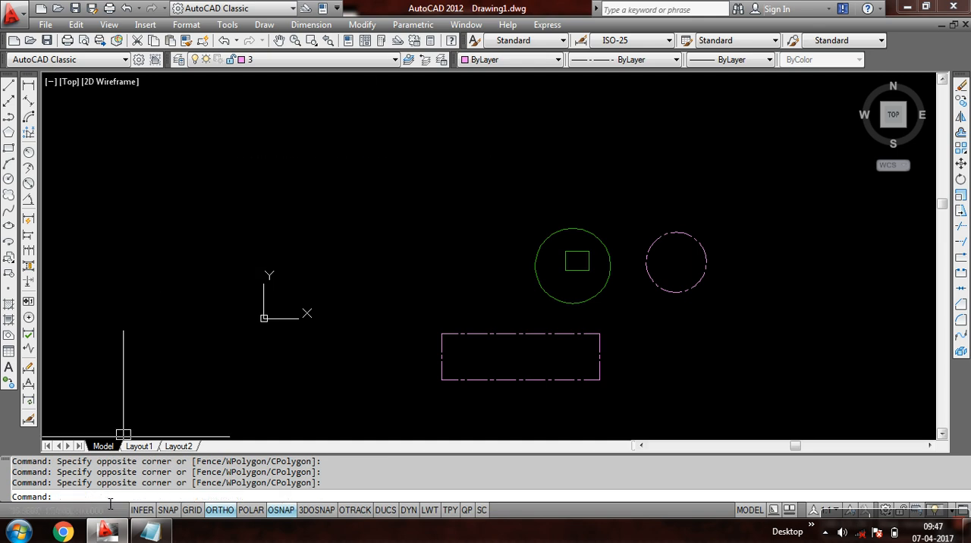
- Check the note in Notepad on setting a turned-off layer current, and make the turned-off layer 1 current in AutoCAD
{"action": "left_click", "coordinate": [152, 533]}
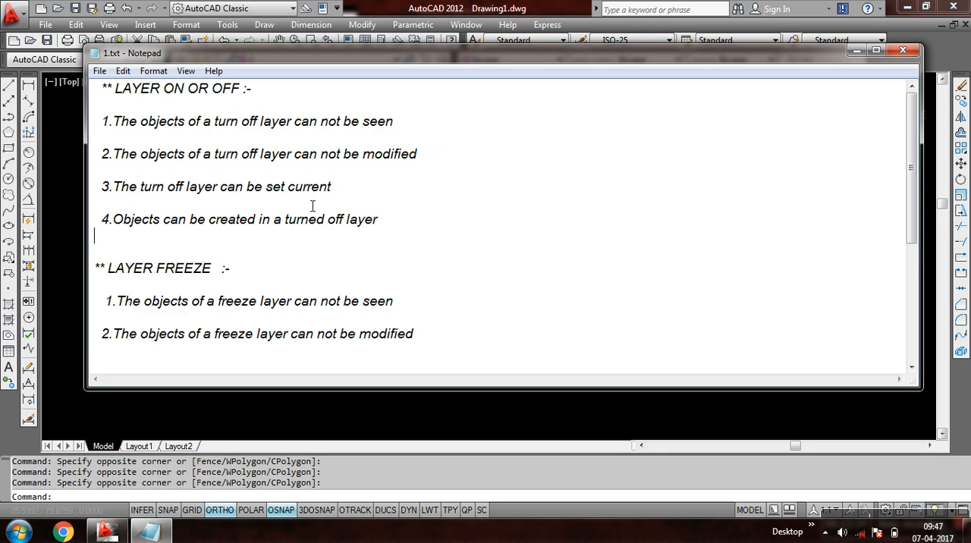
{"action": "left_click", "coordinate": [106, 531]}
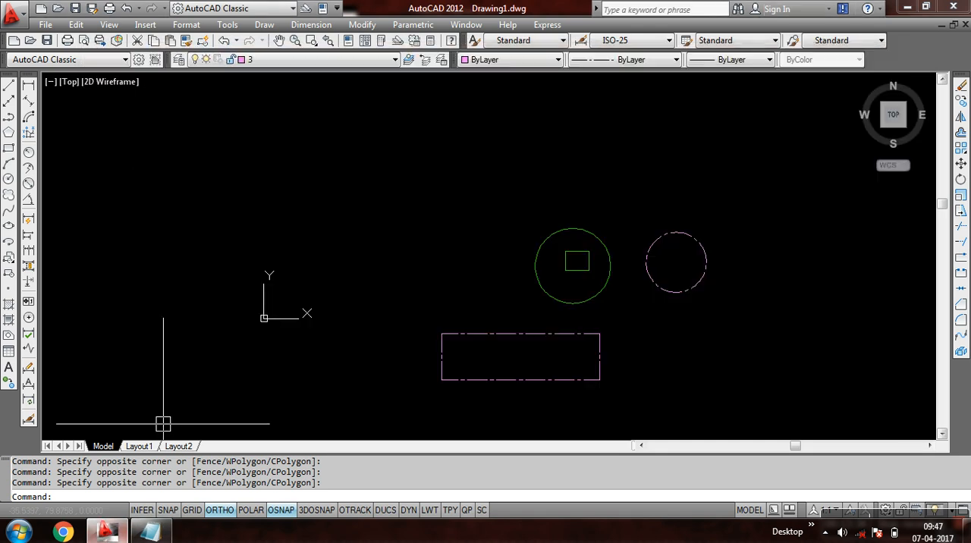
{"action": "left_click", "coordinate": [289, 59]}
{"action": "left_click", "coordinate": [270, 85]}
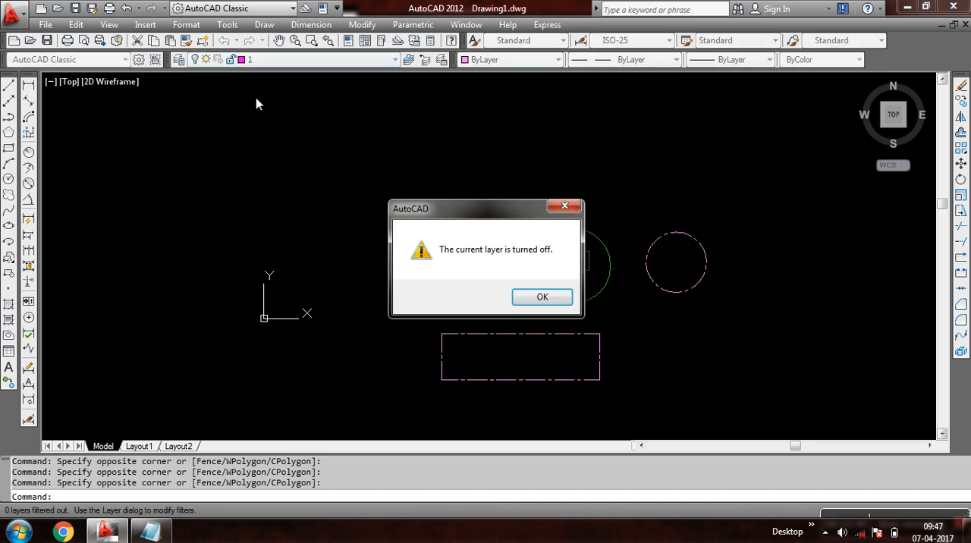
{"action": "left_click", "coordinate": [540, 297]}
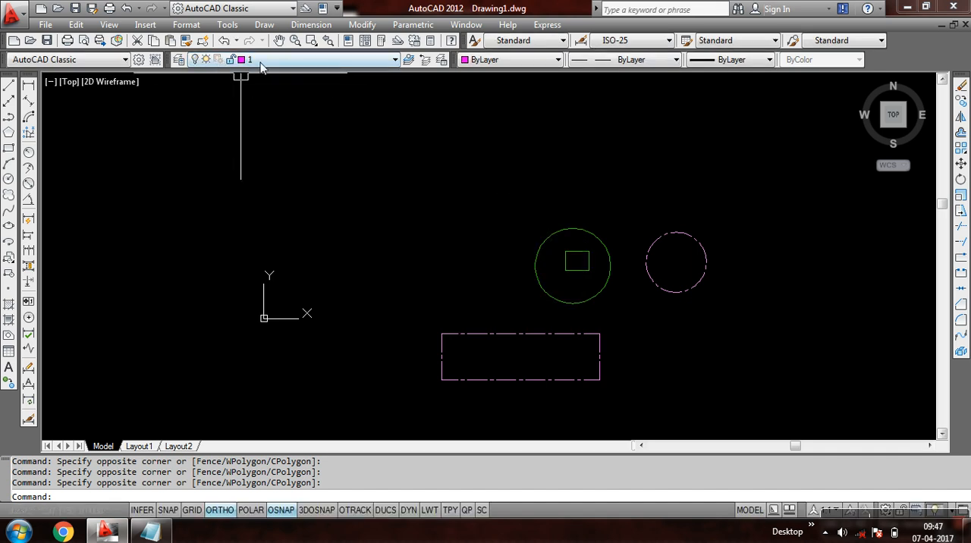
- Draw a stepped chain of four straight lines on the turned-off layer 1, beside the hidden circle
{"action": "left_click", "coordinate": [9, 85]}
{"action": "left_click", "coordinate": [107, 222]}
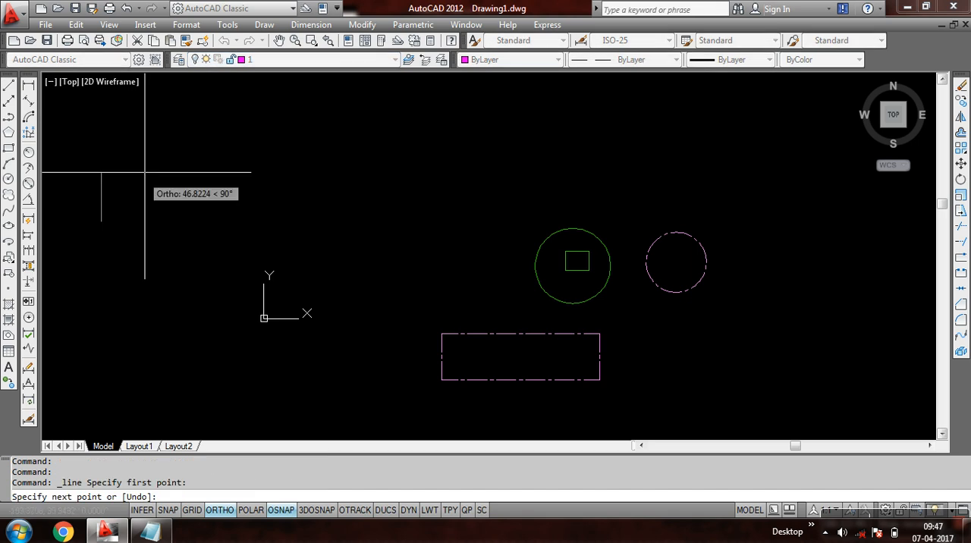
{"action": "left_click", "coordinate": [174, 281]}
{"action": "left_click", "coordinate": [116, 277]}
{"action": "left_click", "coordinate": [118, 339]}
{"action": "left_click", "coordinate": [178, 342]}
{"action": "key", "text": "Return"}
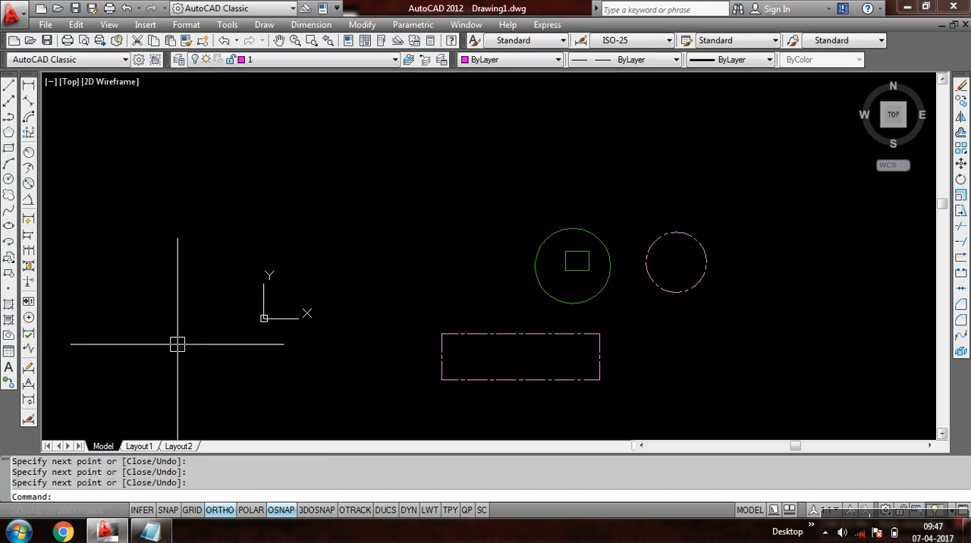
- Turn layer 1 back on to show its circle, rectangle and the stepped lines
{"action": "left_click", "coordinate": [287, 60]}
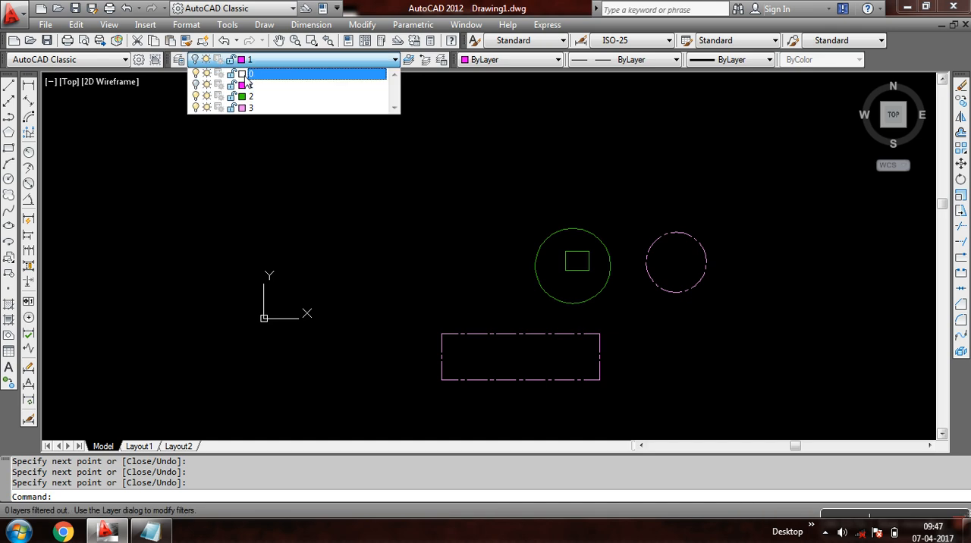
{"action": "left_click", "coordinate": [200, 93]}
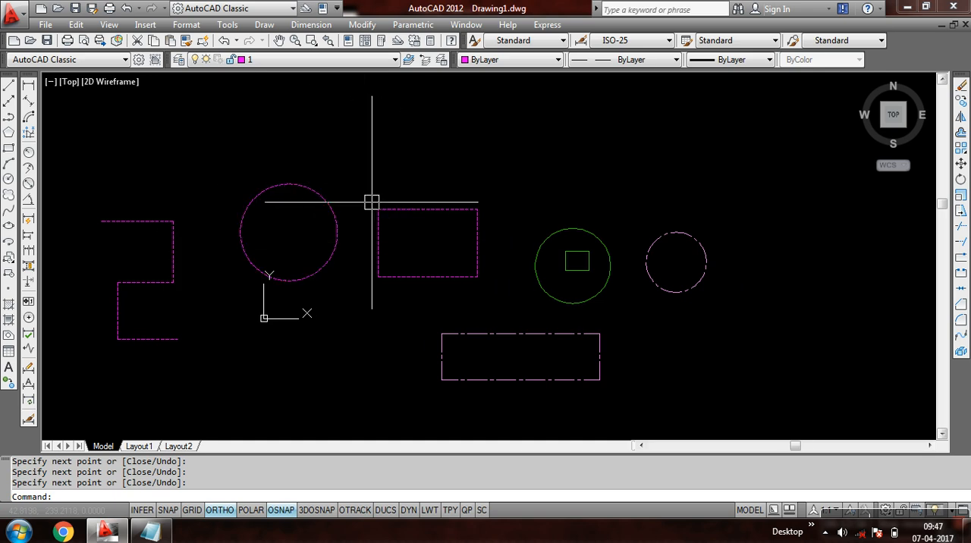
{"action": "left_click", "coordinate": [268, 59]}
{"action": "left_click", "coordinate": [201, 141]}
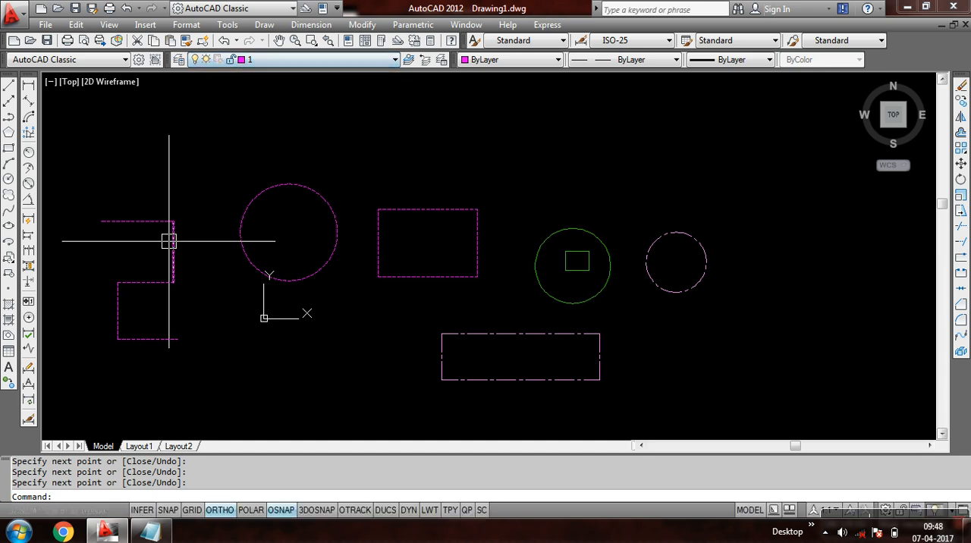
- In Notepad, read the layer freeze notes in 1.txt and correct note 4 to "Objects can not be created in a freeze layer"
{"action": "left_click", "coordinate": [157, 531]}
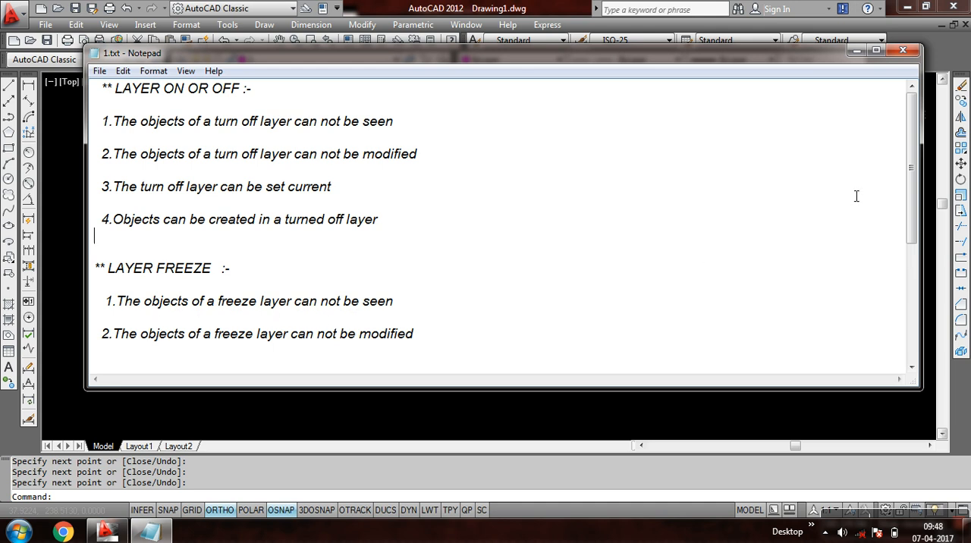
{"action": "mouse_move", "coordinate": [917, 189]}
{"action": "left_mouse_down"}
{"action": "mouse_move", "coordinate": [913, 218]}
{"action": "mouse_move", "coordinate": [914, 176]}
{"action": "mouse_move", "coordinate": [916, 199]}
{"action": "left_mouse_up"}
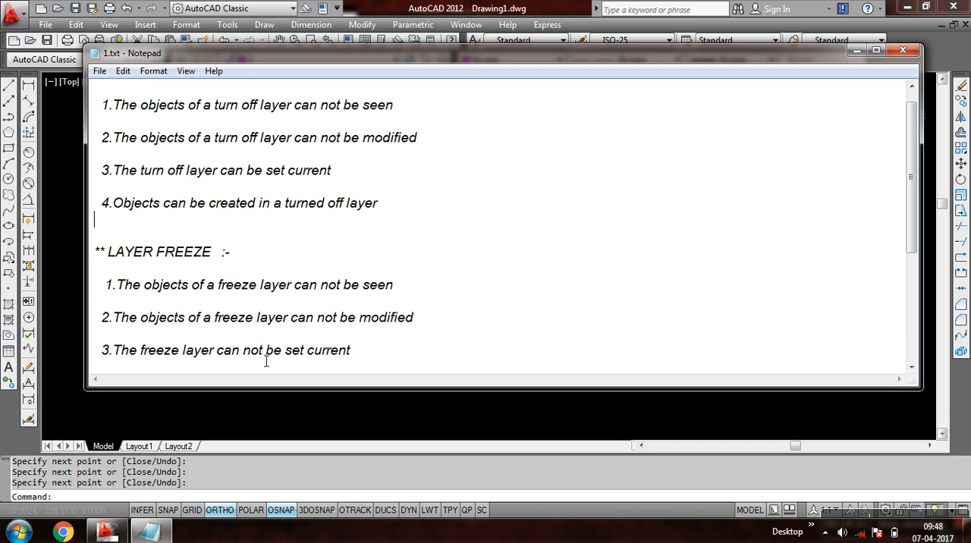
{"action": "left_click_drag", "start_coordinate": [914, 215], "coordinate": [914, 253]}
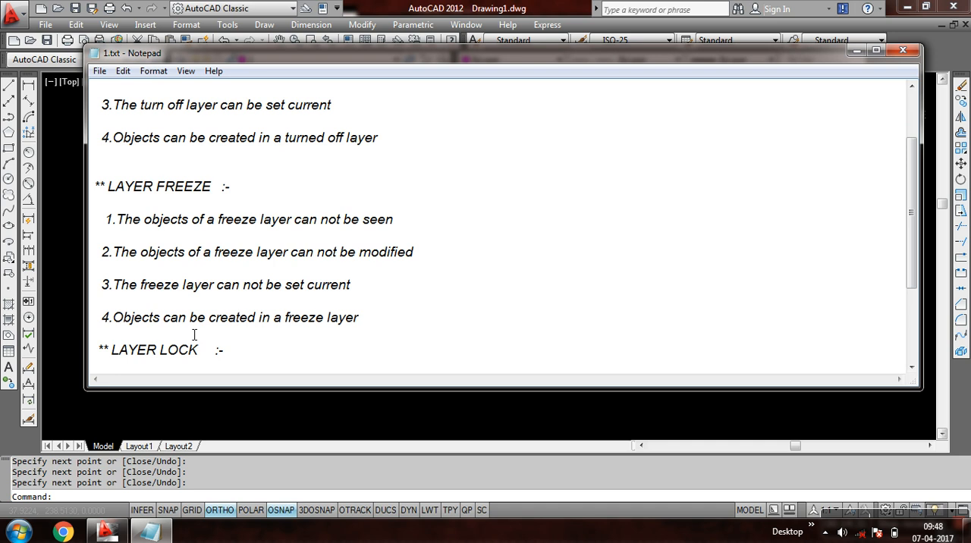
{"action": "type", "text": "not"}
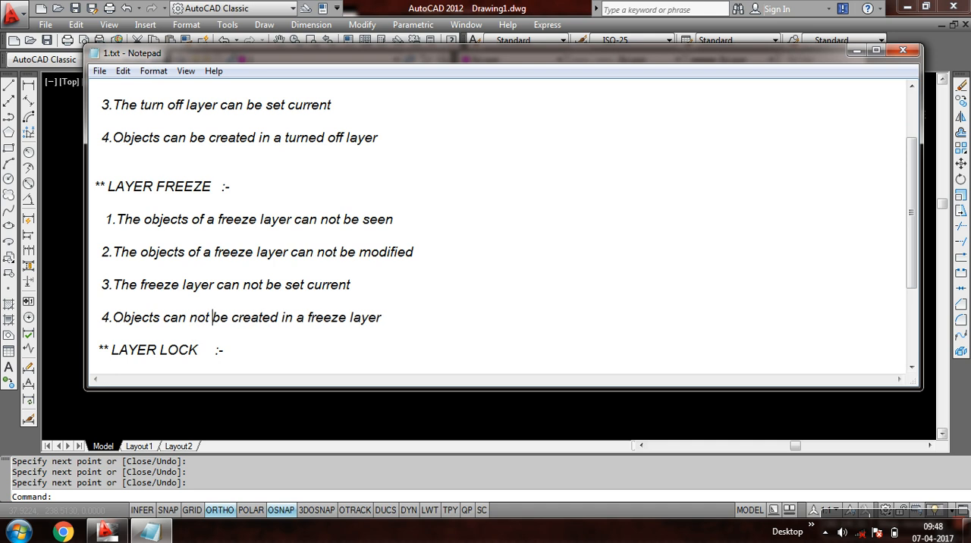
{"action": "left_click", "coordinate": [856, 50]}
- Freeze layer 2, thaw it, and freeze it again to hide the green circle and rectangle
{"action": "left_click", "coordinate": [290, 61]}
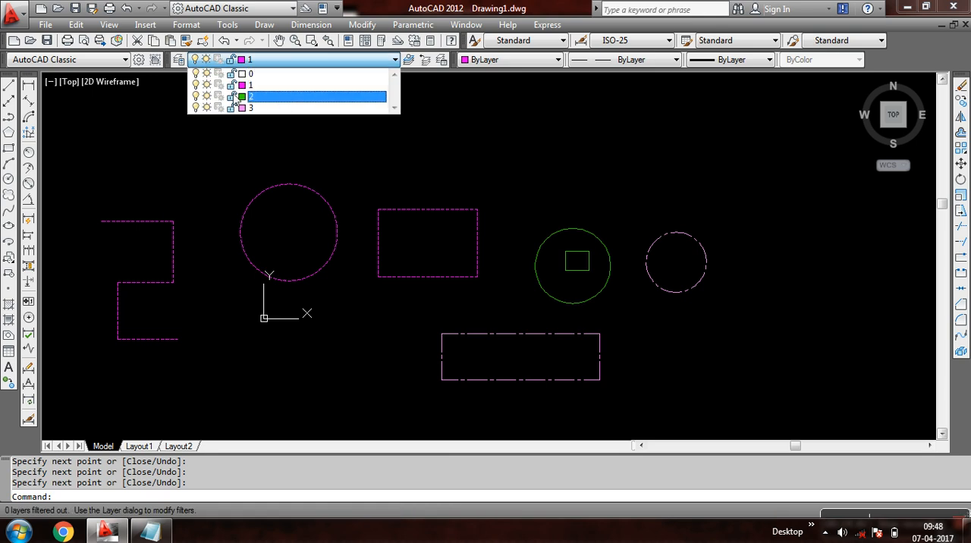
{"action": "left_click", "coordinate": [287, 61]}
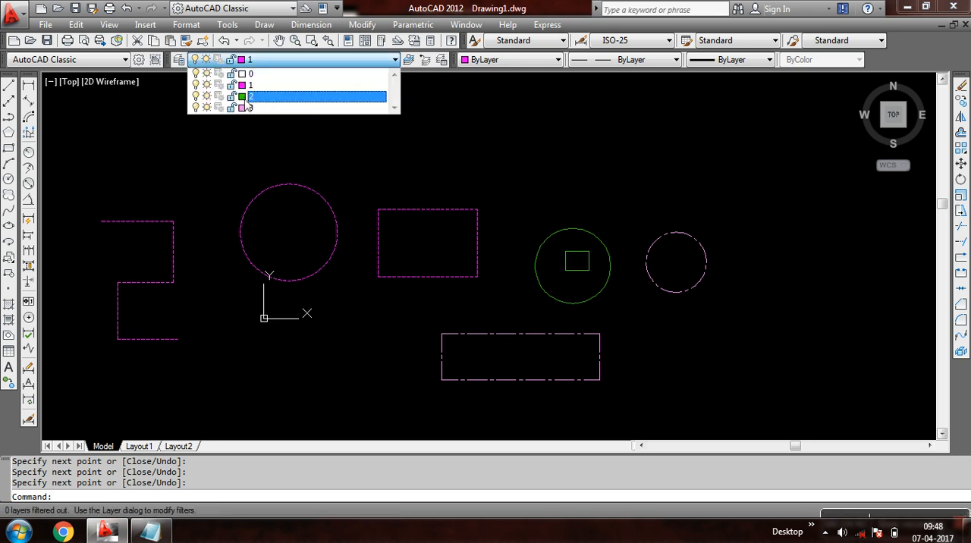
{"action": "left_click", "coordinate": [206, 96]}
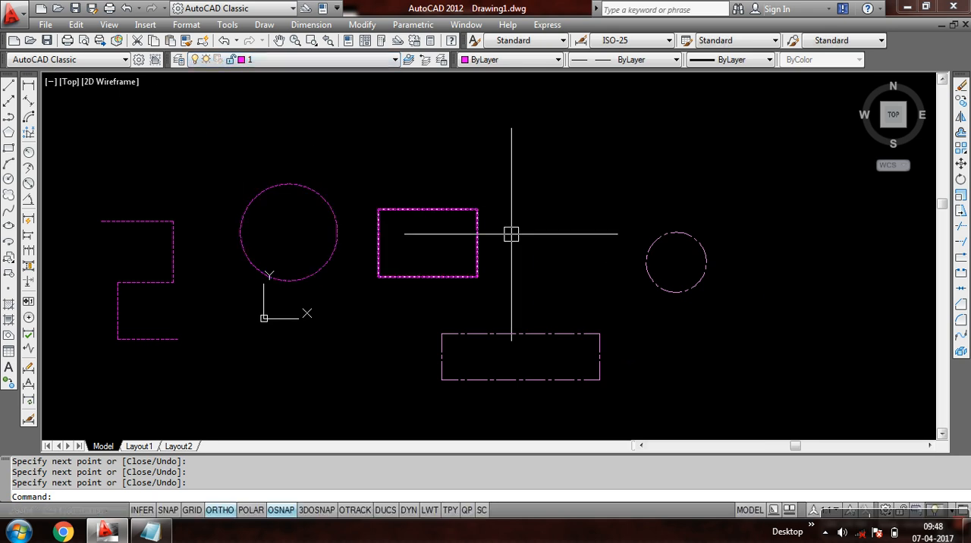
{"action": "left_click", "coordinate": [264, 61]}
{"action": "left_click", "coordinate": [207, 99]}
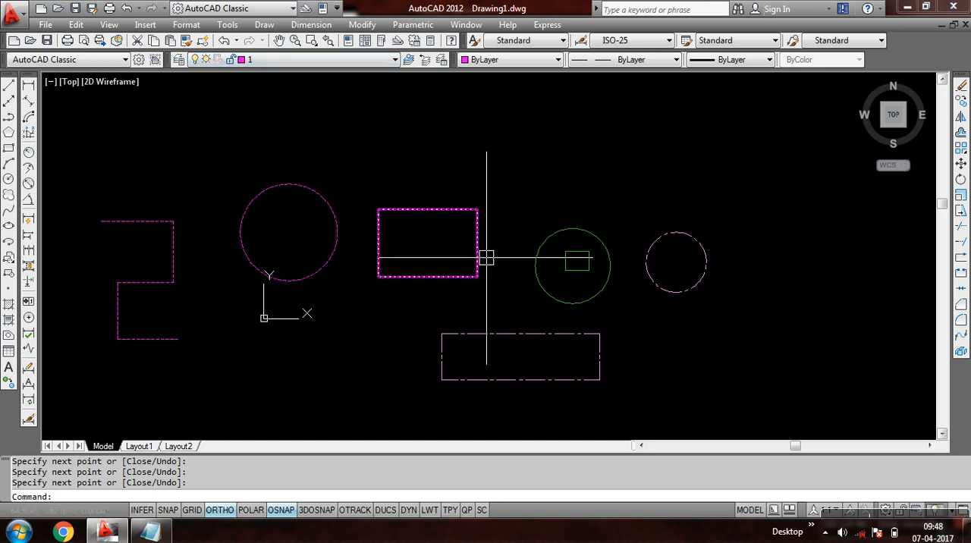
{"action": "left_click", "coordinate": [271, 66]}
{"action": "left_click", "coordinate": [210, 97]}
{"action": "left_click", "coordinate": [182, 152]}
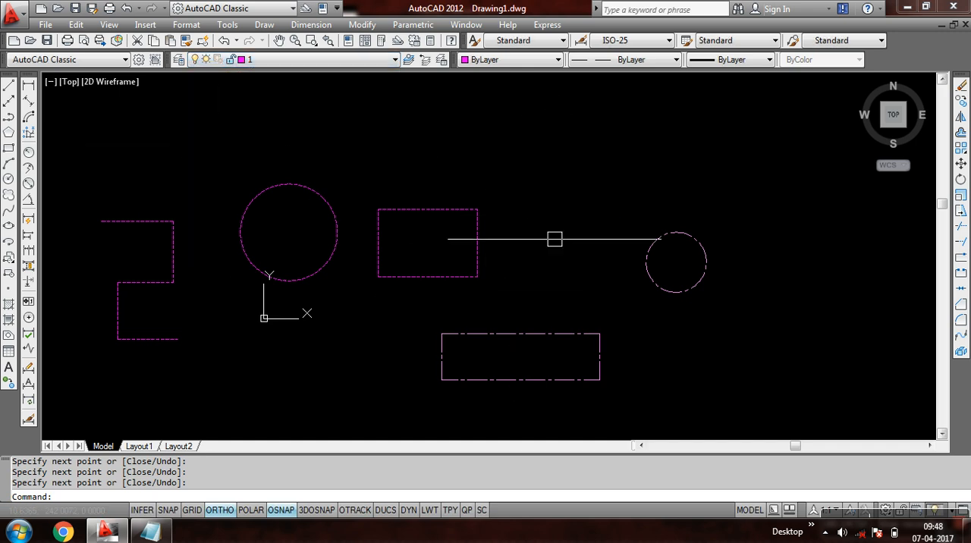
- Try to select the frozen layer 2 circle and rectangle with repeated crossing windows over their area
{"action": "left_click", "coordinate": [609, 202]}
{"action": "left_click", "coordinate": [518, 309]}
{"action": "left_click", "coordinate": [603, 210]}
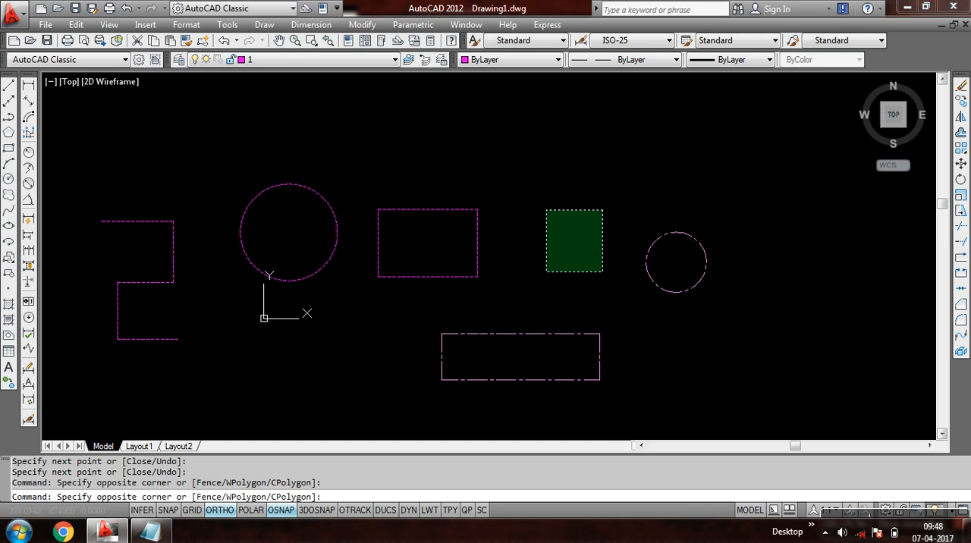
{"action": "left_click", "coordinate": [547, 272]}
{"action": "left_click", "coordinate": [600, 191]}
{"action": "left_click", "coordinate": [559, 255]}
{"action": "left_click", "coordinate": [600, 195]}
{"action": "left_click", "coordinate": [549, 262]}
{"action": "left_click", "coordinate": [600, 194]}
{"action": "left_click", "coordinate": [543, 272]}
{"action": "left_click", "coordinate": [596, 201]}
{"action": "left_click", "coordinate": [560, 250]}
{"action": "left_click", "coordinate": [595, 201]}
{"action": "left_click", "coordinate": [547, 272]}
- Try to make the frozen layer 2 the current layer
{"action": "left_click", "coordinate": [269, 60]}
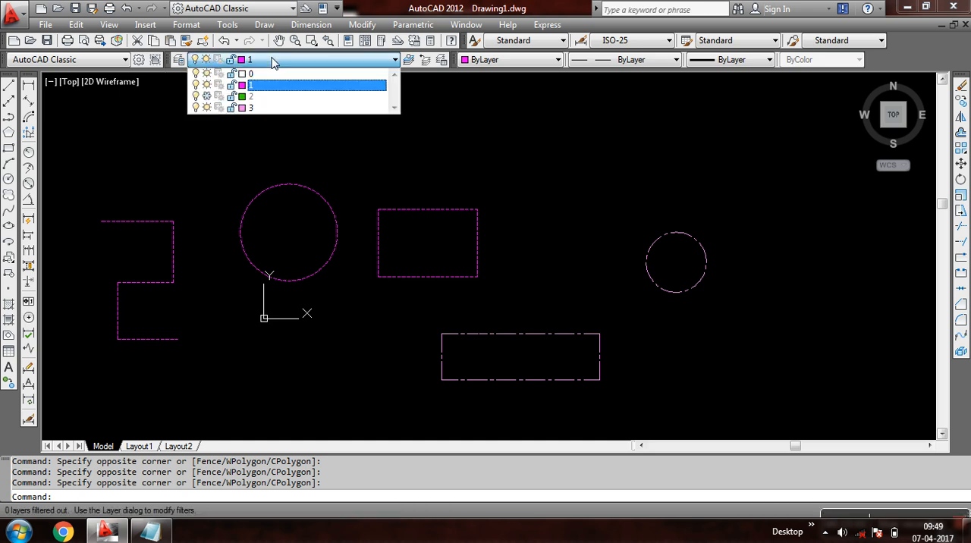
{"action": "left_click", "coordinate": [264, 97]}
{"action": "left_click", "coordinate": [283, 61]}
{"action": "left_click", "coordinate": [273, 99]}
{"action": "left_click", "coordinate": [283, 60]}
{"action": "left_click", "coordinate": [281, 104]}
{"action": "left_click", "coordinate": [285, 65]}
{"action": "left_click", "coordinate": [287, 104]}
- Make layers 0, 3 and 1 current one after another to compare them with the frozen layer
{"action": "left_click", "coordinate": [283, 61]}
{"action": "left_click", "coordinate": [278, 74]}
{"action": "left_click", "coordinate": [283, 61]}
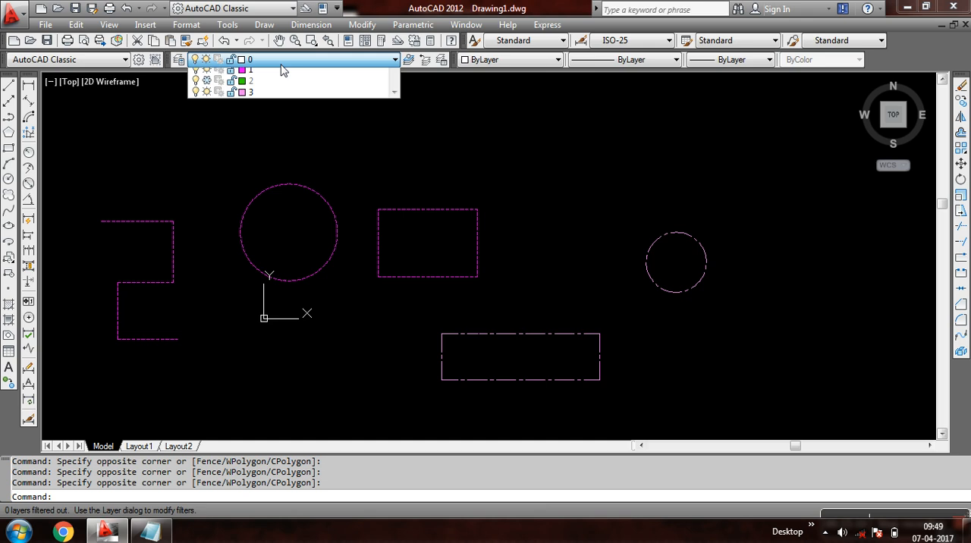
{"action": "left_click", "coordinate": [275, 109]}
{"action": "left_click", "coordinate": [272, 61]}
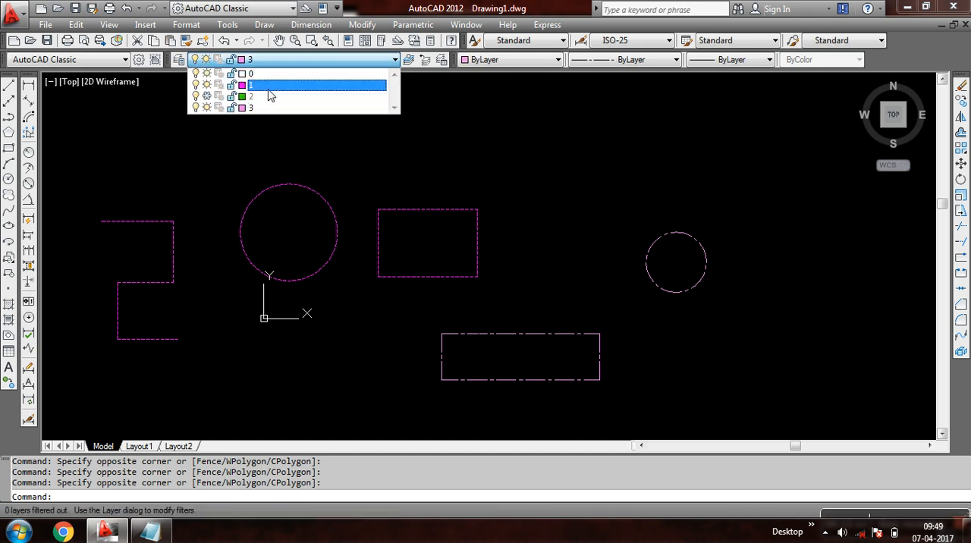
{"action": "left_click", "coordinate": [266, 87]}
- Try again to make the frozen layer 2 current in place of layer 1
{"action": "left_click", "coordinate": [273, 61]}
{"action": "left_click", "coordinate": [262, 98]}
{"action": "left_click", "coordinate": [270, 61]}
{"action": "left_click", "coordinate": [267, 97]}
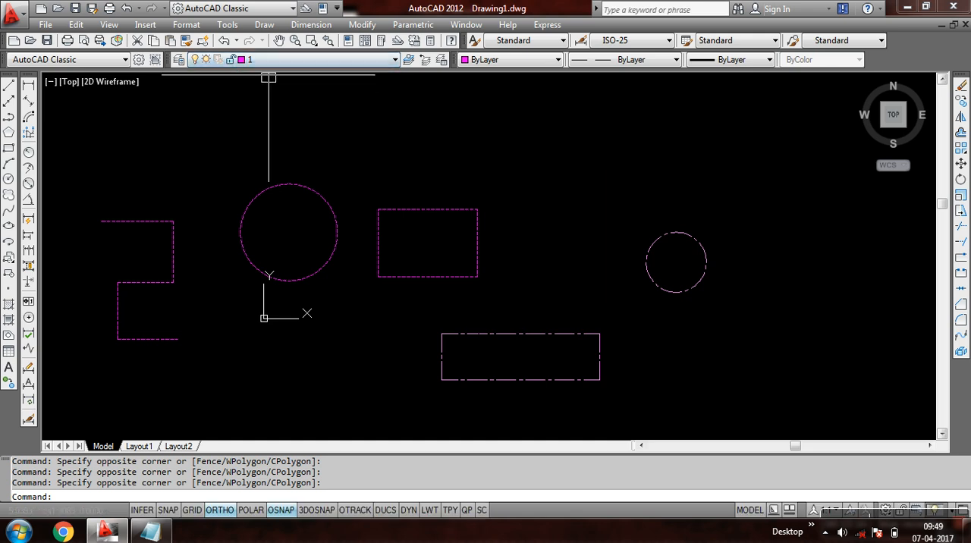
{"action": "left_click", "coordinate": [274, 60]}
{"action": "left_click", "coordinate": [271, 98]}
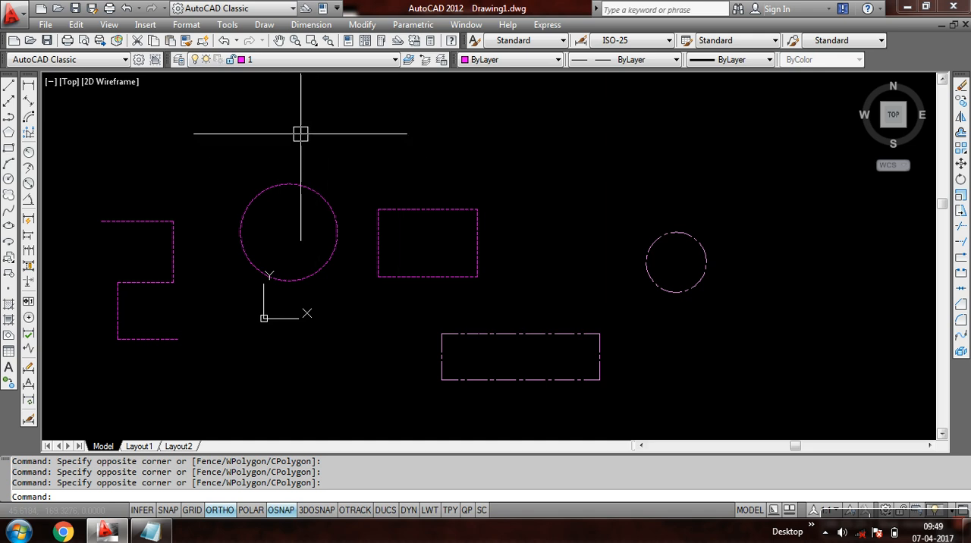
- Thaw layer 2 to show the green circle and rectangle
{"action": "left_click", "coordinate": [283, 60]}
{"action": "left_click", "coordinate": [208, 97]}
{"action": "left_click", "coordinate": [201, 138]}
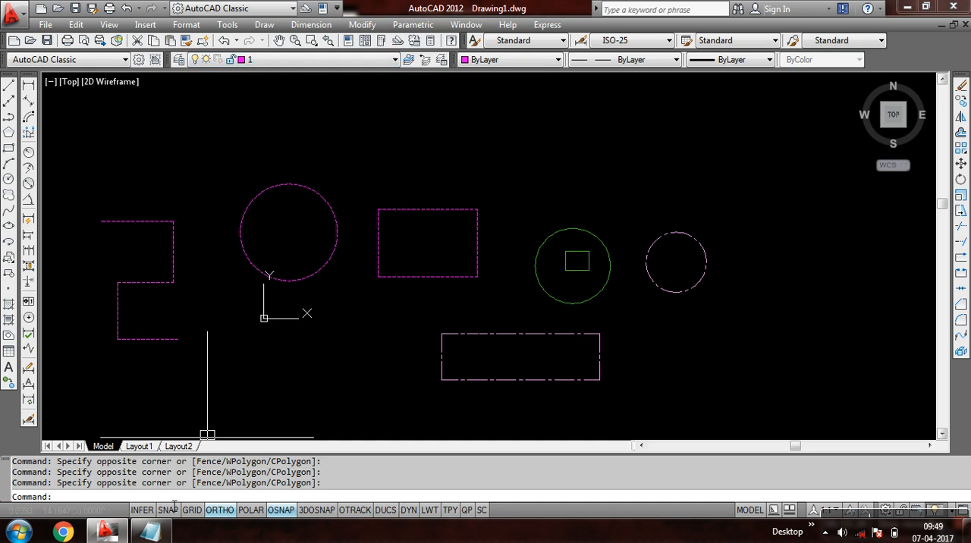
- Switch to Notepad, read the layer lock notes at the end of 1.txt, and return to the AutoCAD drawing
{"action": "left_click", "coordinate": [156, 531]}
{"action": "scroll", "coordinate": [269, 331], "scroll_direction": "down", "scroll_amount": 3}
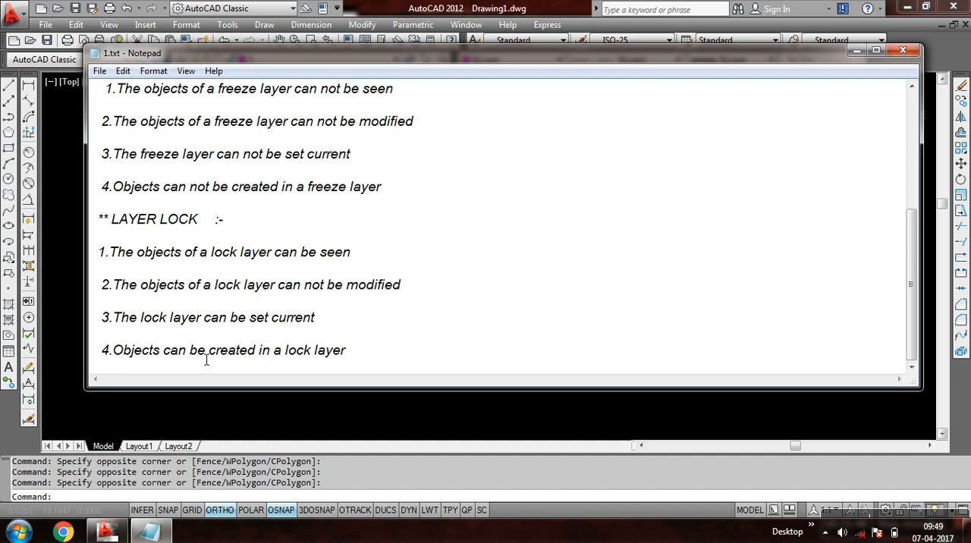
{"action": "left_click", "coordinate": [108, 532]}
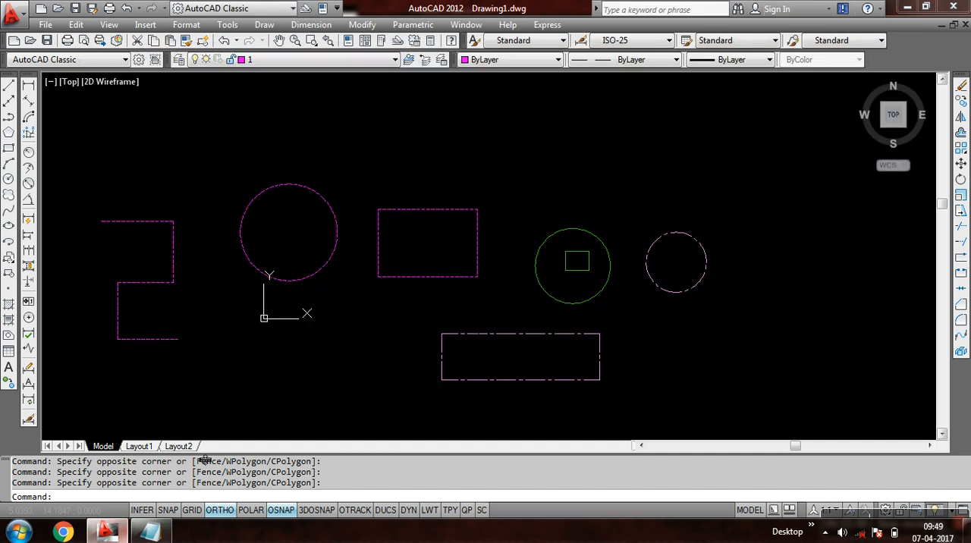
- Lock layer 3, which holds the dash-dot circle and rectangle
{"action": "left_click", "coordinate": [330, 62]}
{"action": "left_click", "coordinate": [282, 109]}
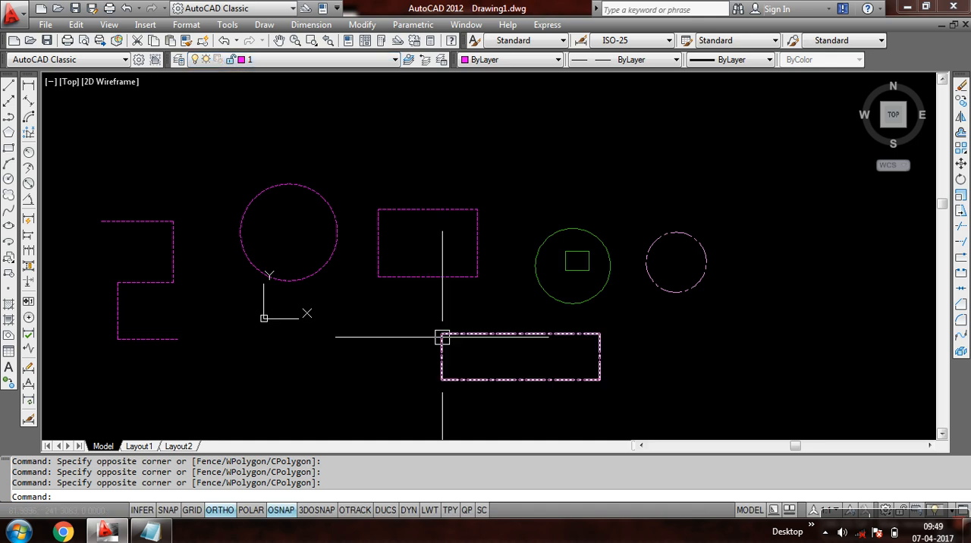
{"action": "left_click", "coordinate": [296, 61]}
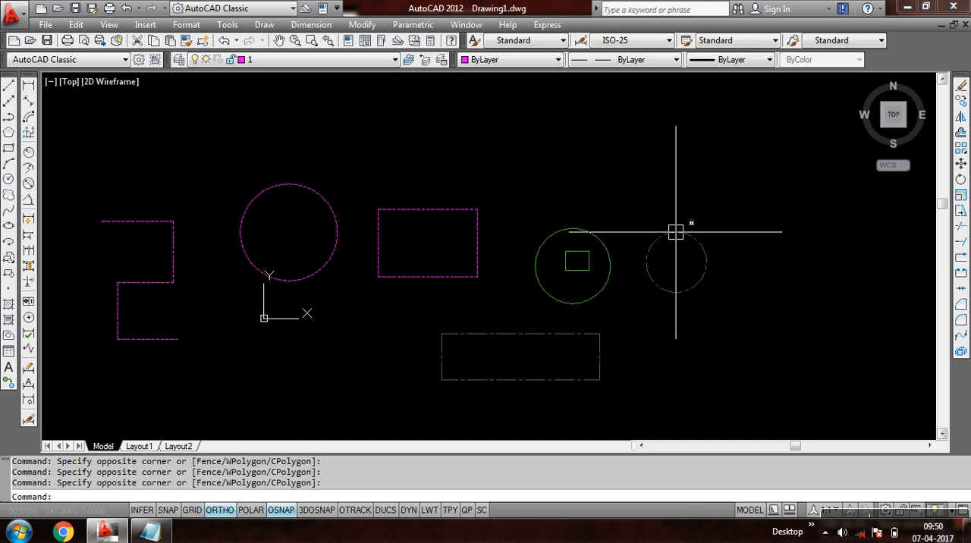
- Try to erase the dash-dot rectangle on locked layer 3
{"action": "left_click", "coordinate": [521, 313]}
{"action": "left_click", "coordinate": [473, 379]}
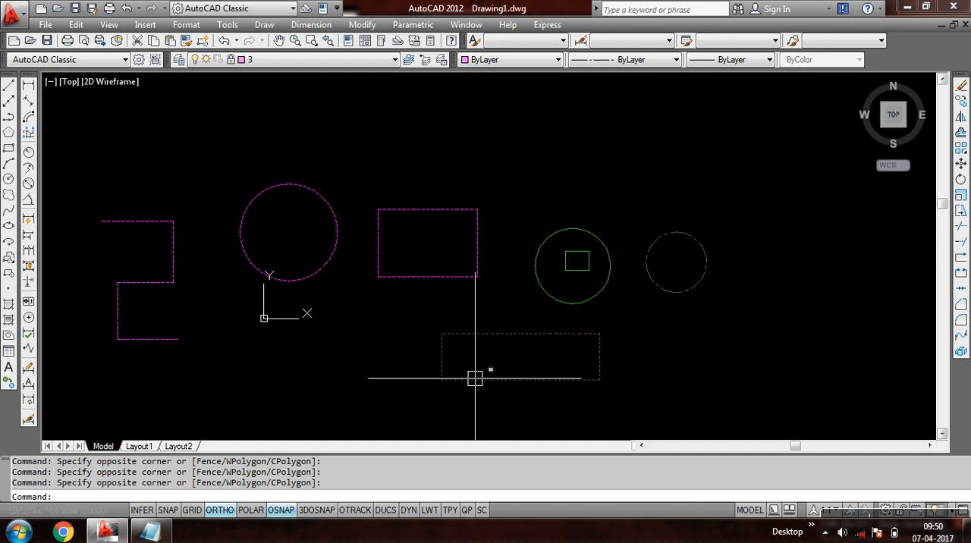
{"action": "key", "text": "Escape"}
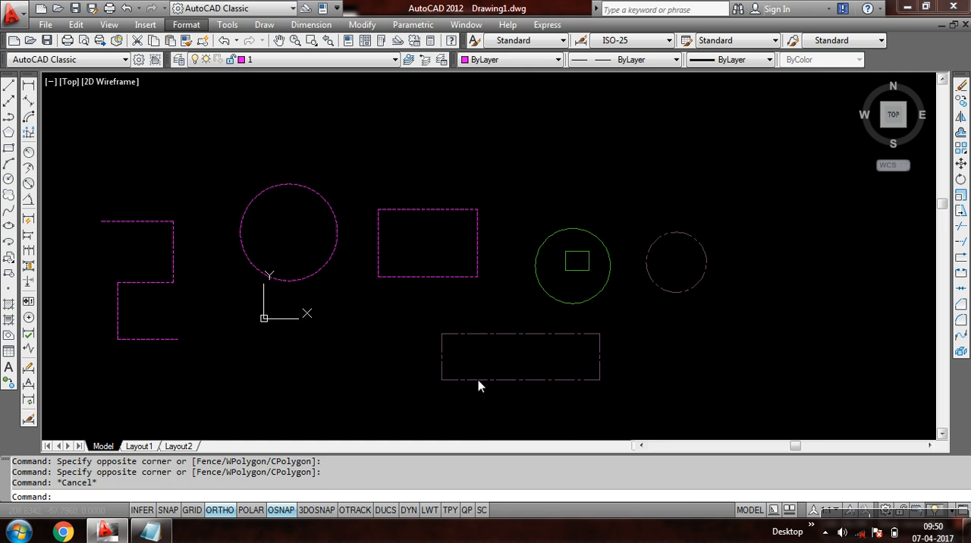
{"action": "type", "text": "e"}
{"action": "key", "text": "Return"}
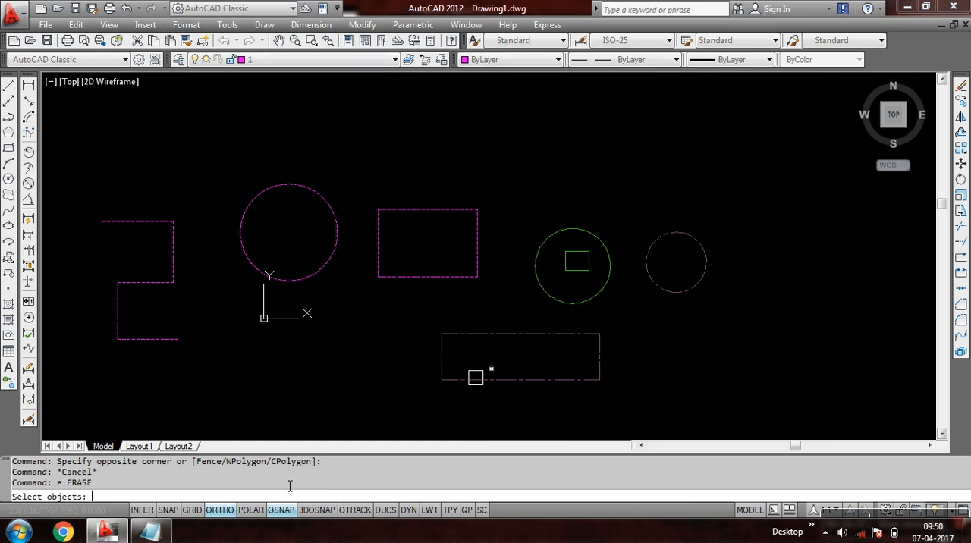
{"action": "left_click", "coordinate": [418, 402]}
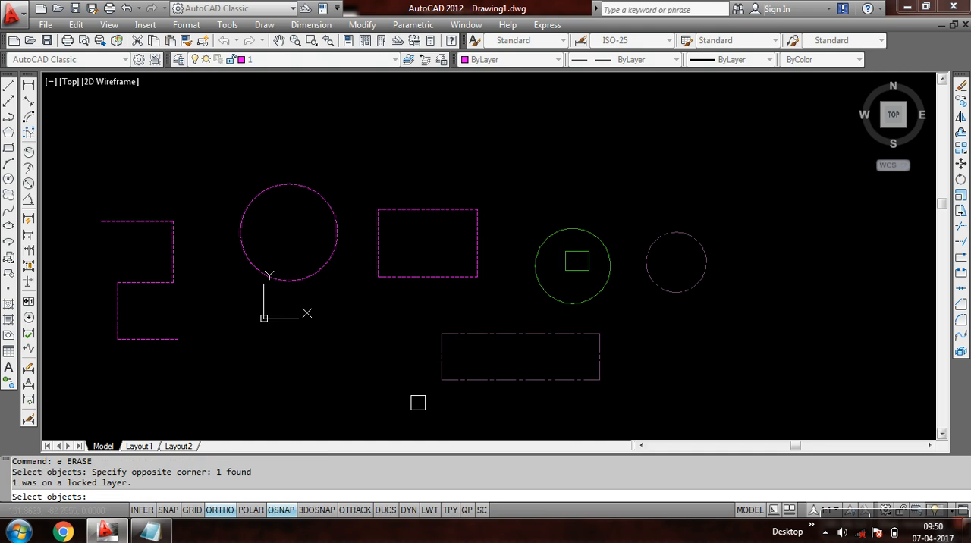
{"action": "key", "text": "Return"}
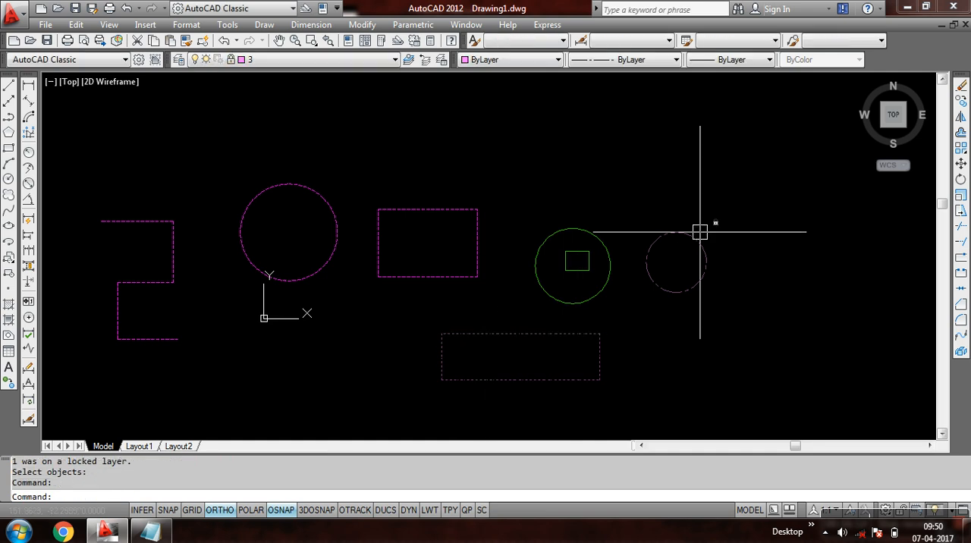
- Try to erase both the dash-dot circle and the rectangle on locked layer 3, and cancel the command
{"action": "left_click", "coordinate": [674, 256]}
{"action": "left_click", "coordinate": [643, 294]}
{"action": "type", "text": "e"}
{"action": "key", "text": "Return"}
{"action": "left_click", "coordinate": [549, 377]}
{"action": "left_click", "coordinate": [719, 371]}
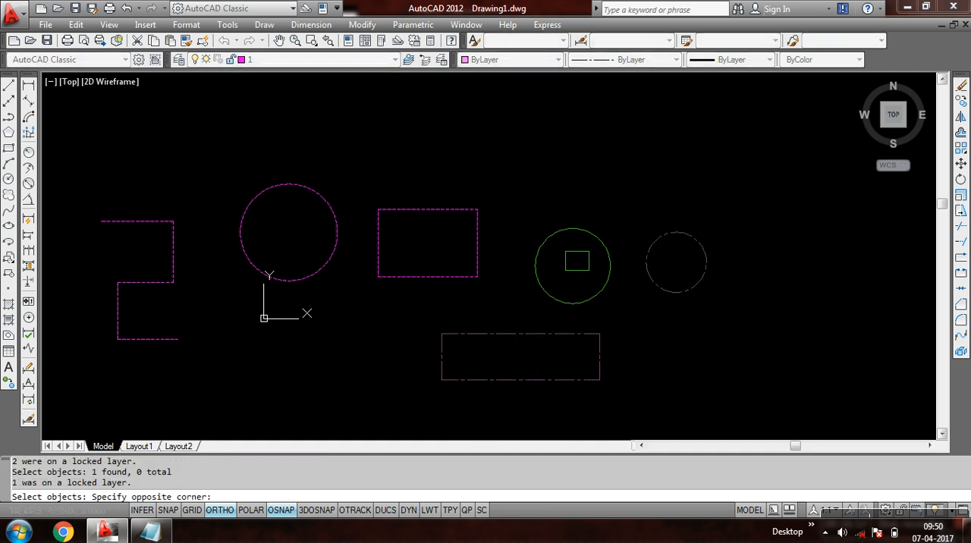
{"action": "left_click", "coordinate": [692, 300]}
{"action": "key", "text": "Escape"}
{"action": "key", "text": "Escape"}
{"action": "key", "text": "Escape"}
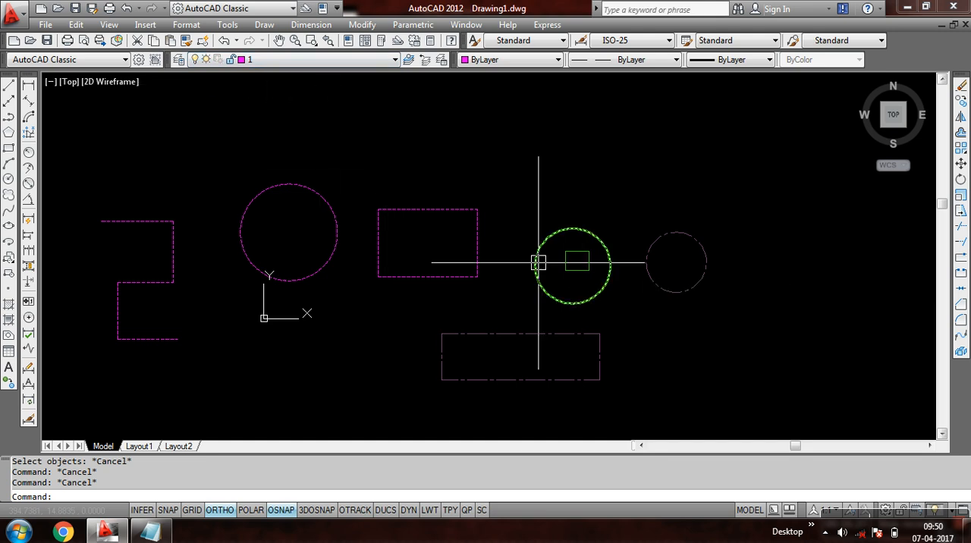
- Make locked layer 3 current and draw a small rectangle just above the magenta rectangle
{"action": "mouse_move", "coordinate": [660, 281]}
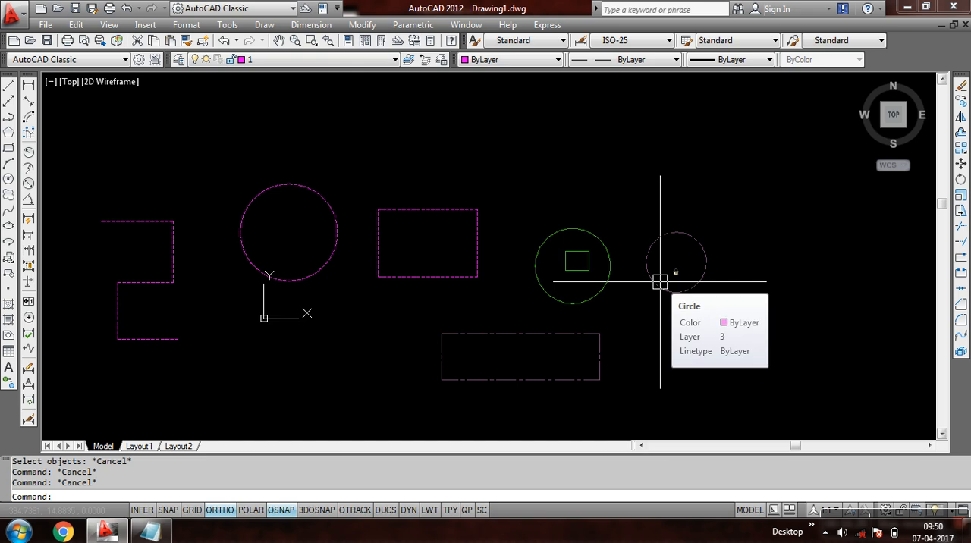
{"action": "left_click", "coordinate": [309, 60]}
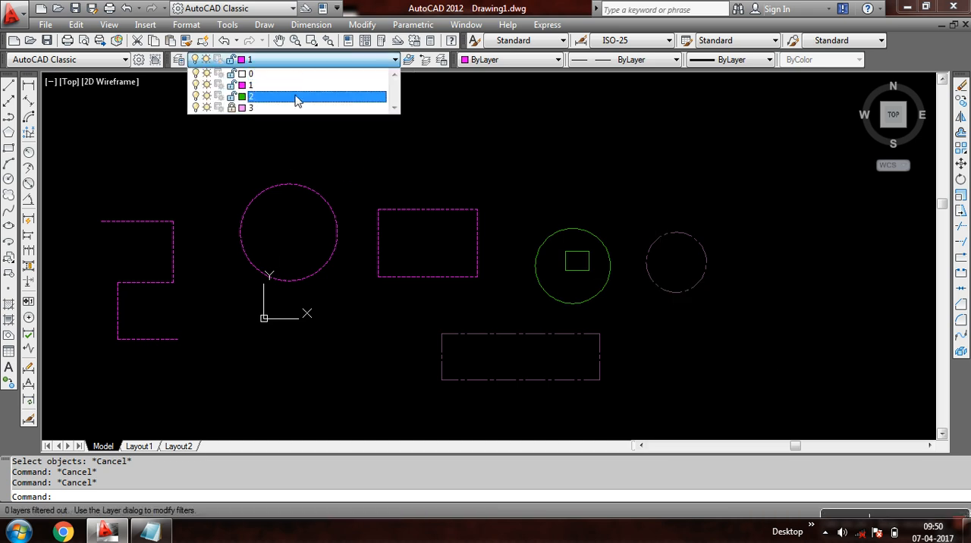
{"action": "left_click", "coordinate": [246, 109]}
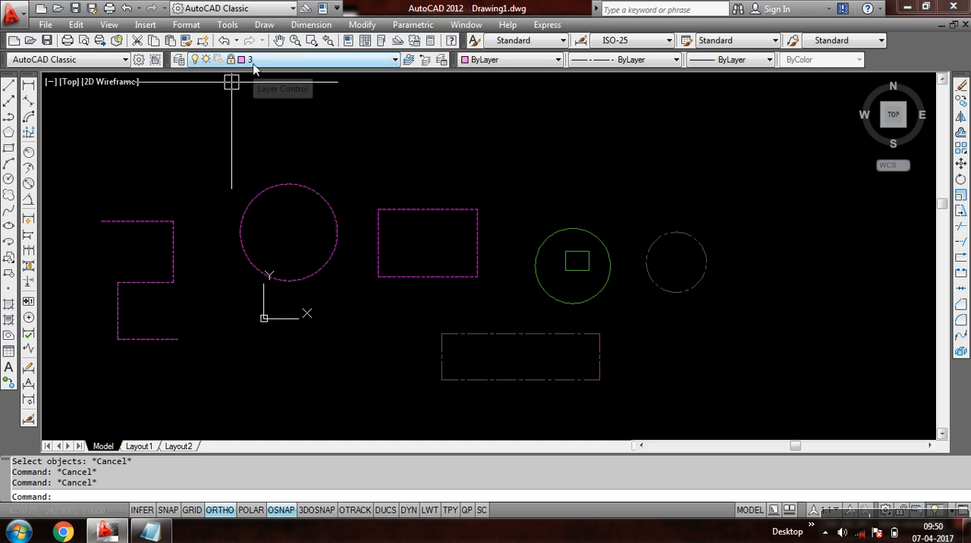
{"action": "left_click", "coordinate": [8, 149]}
{"action": "left_click", "coordinate": [375, 175]}
{"action": "left_click", "coordinate": [468, 132]}
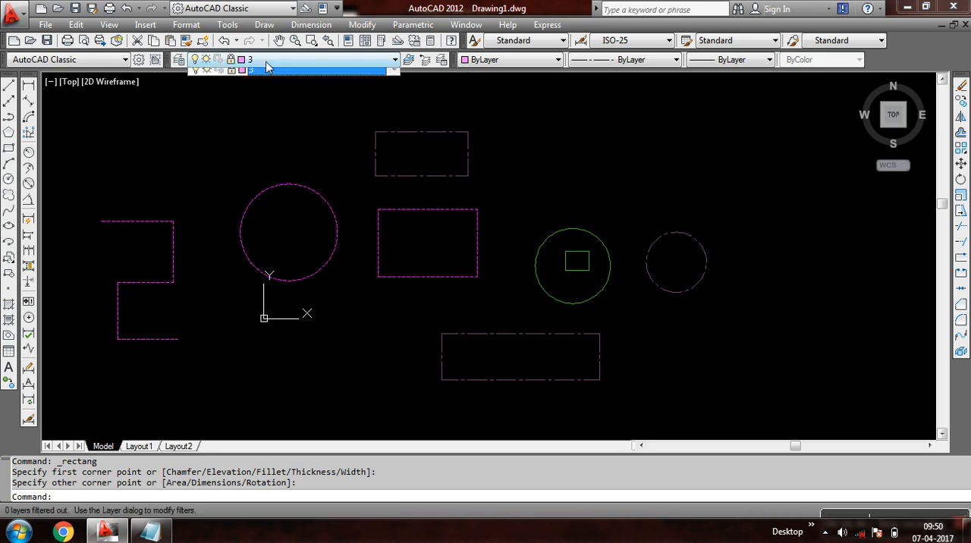
- Unlock layer 3
{"action": "left_click", "coordinate": [258, 59]}
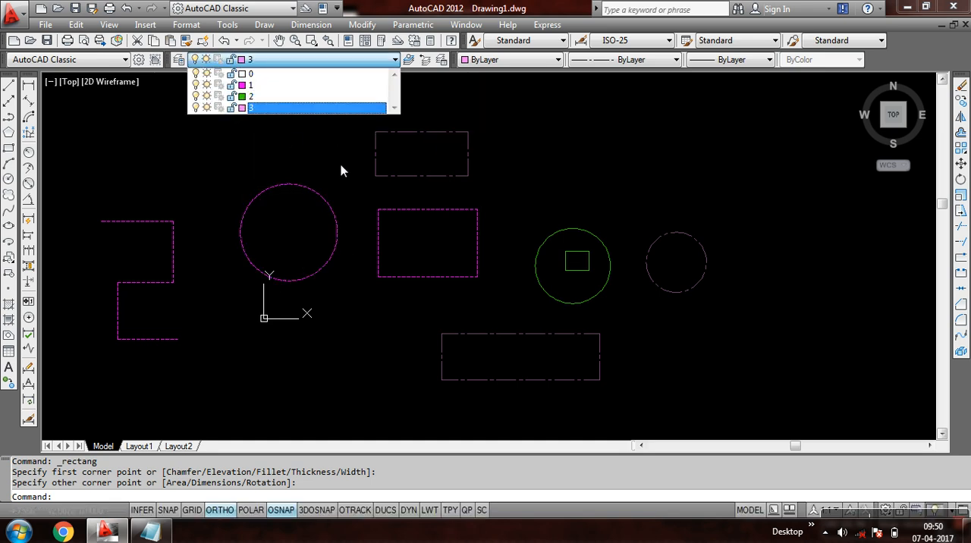
{"action": "left_click", "coordinate": [232, 142]}
- Erase the upper dash-dot rectangle, the lower dash-dot rectangle and the dash-dot circle on layer 3
{"action": "left_click", "coordinate": [406, 135]}
{"action": "left_click", "coordinate": [463, 146]}
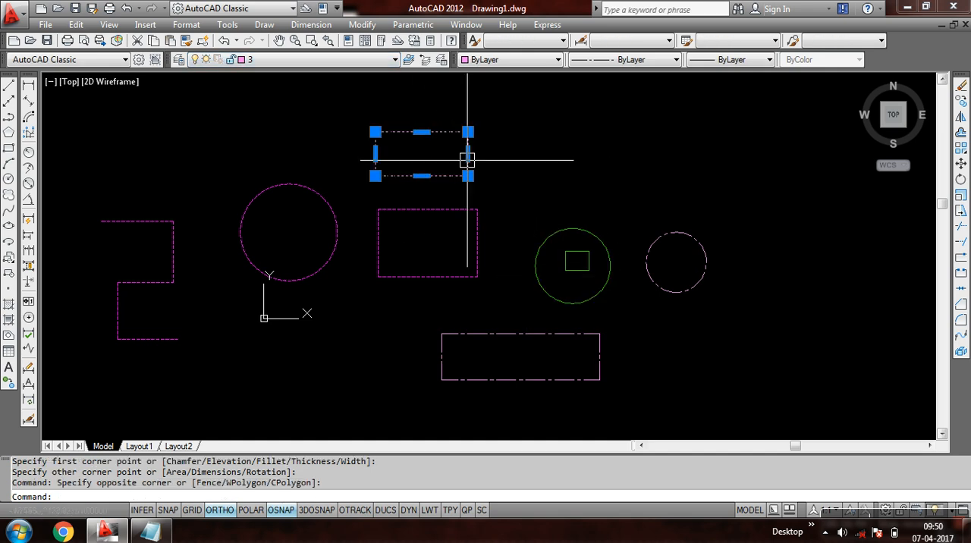
{"action": "type", "text": "e"}
{"action": "key", "text": "Return"}
{"action": "left_click", "coordinate": [659, 330]}
{"action": "left_click", "coordinate": [573, 376]}
{"action": "key", "text": "Return"}
{"action": "left_click", "coordinate": [734, 215]}
{"action": "left_click", "coordinate": [678, 305]}
{"action": "key", "text": "Return"}
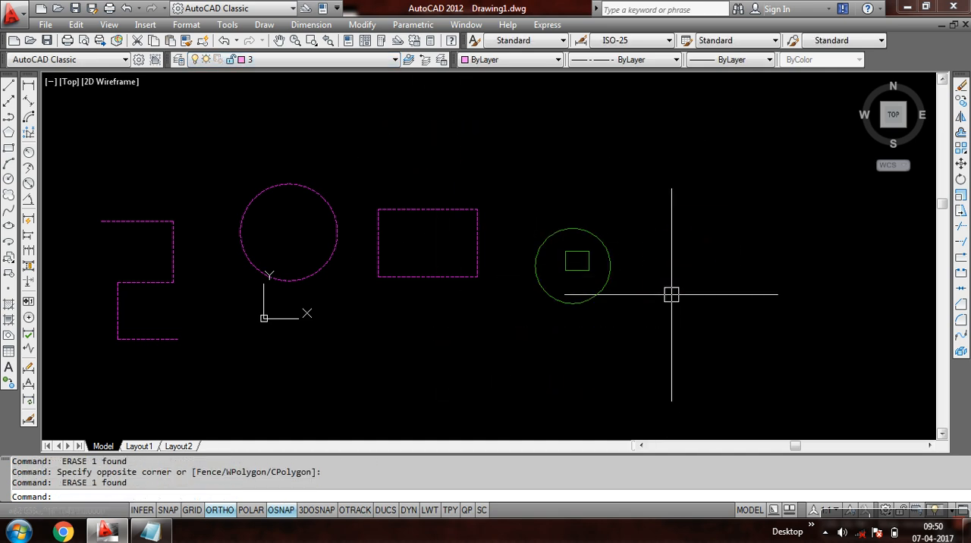
- Undo the three erasures to restore the circle and both rectangles on layer 3
{"action": "key", "text": "ctrl+z"}
{"action": "key", "text": "ctrl+z"}
{"action": "key", "text": "ctrl+z"}
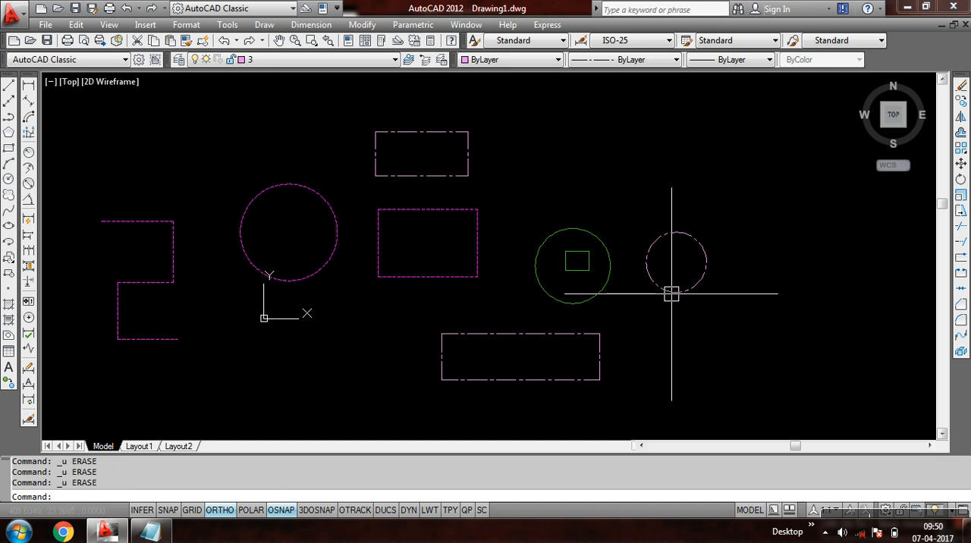
{"action": "key", "text": "Escape"}
{"action": "key", "text": "Escape"}
{"action": "key", "text": "Escape"}
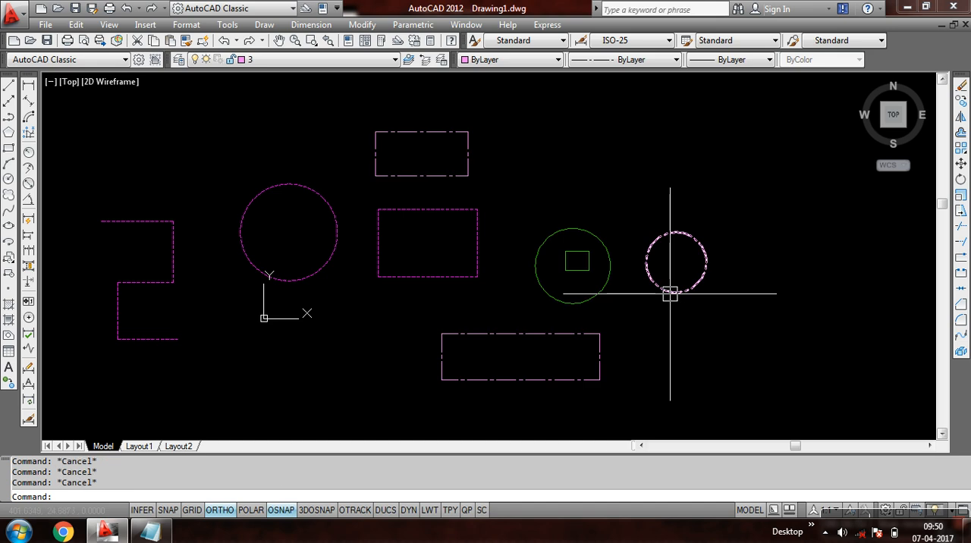